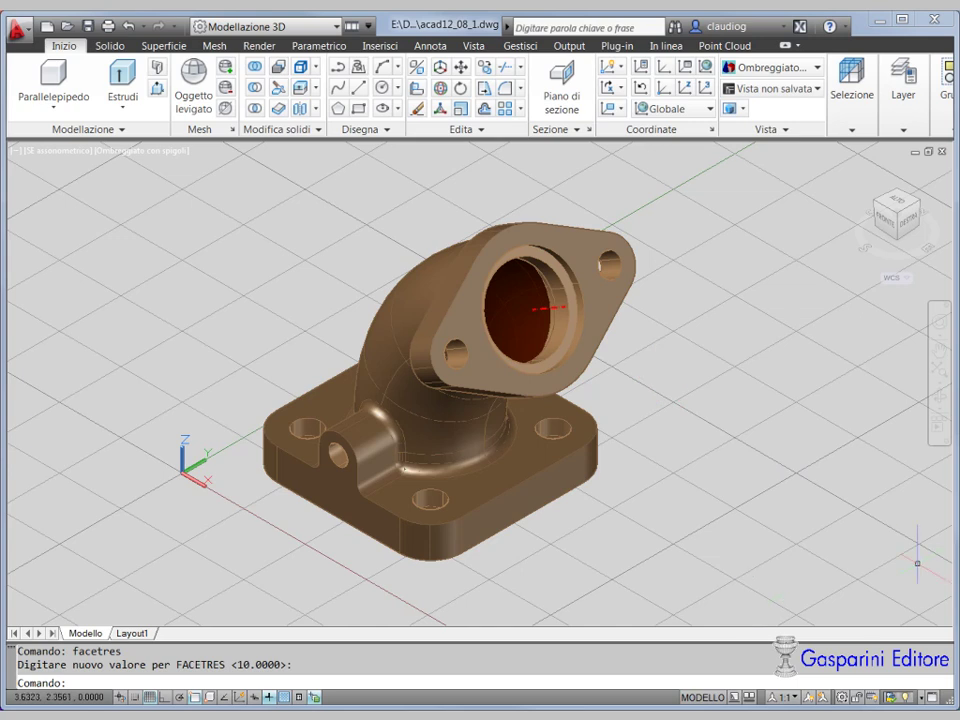
# Select the elbow-flange solid, zoom in on it, and switch to the tenuta_stagna.png reference image
pyautogui.click(528, 378)
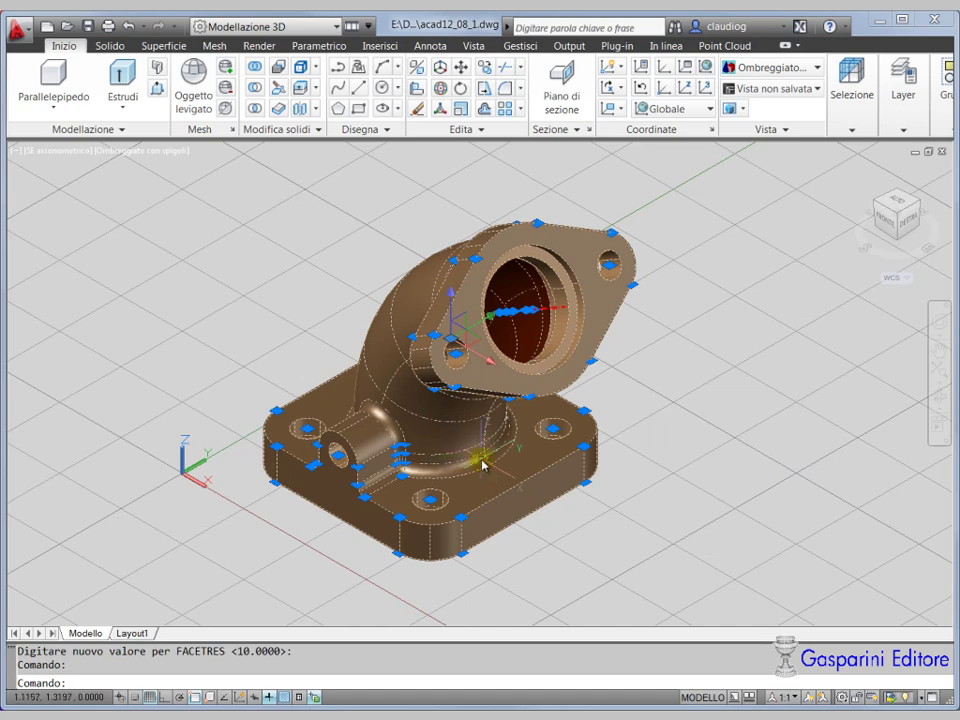
pyautogui.click(606, 430)
pyautogui.scroll(-1, 482, 438)
pyautogui.scroll(2, 482, 438)
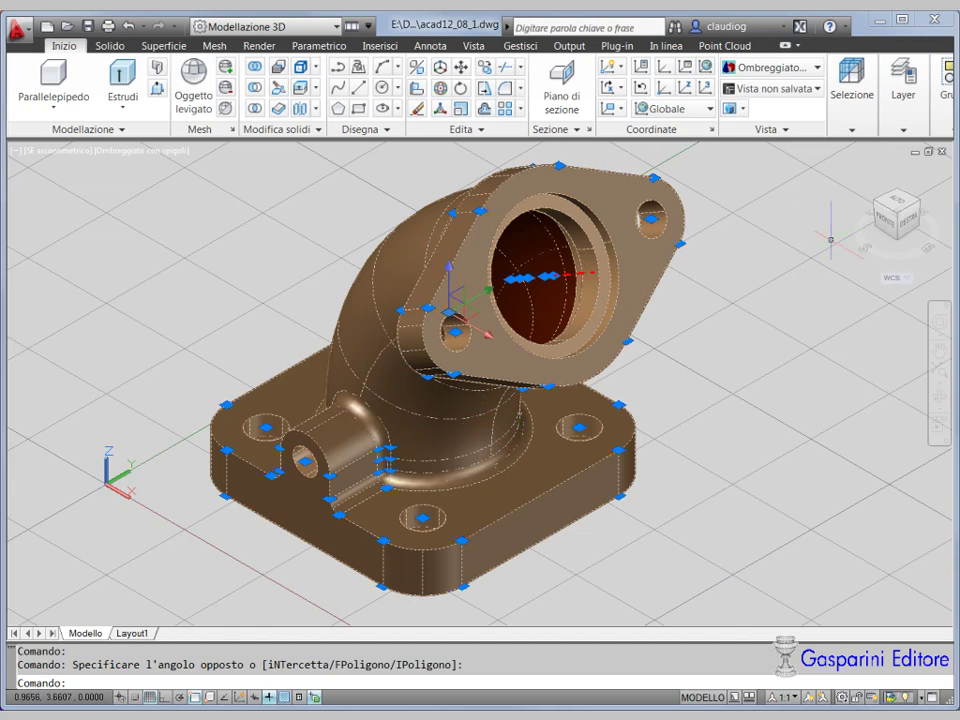
pyautogui.hotkey('alt', 'Tab')
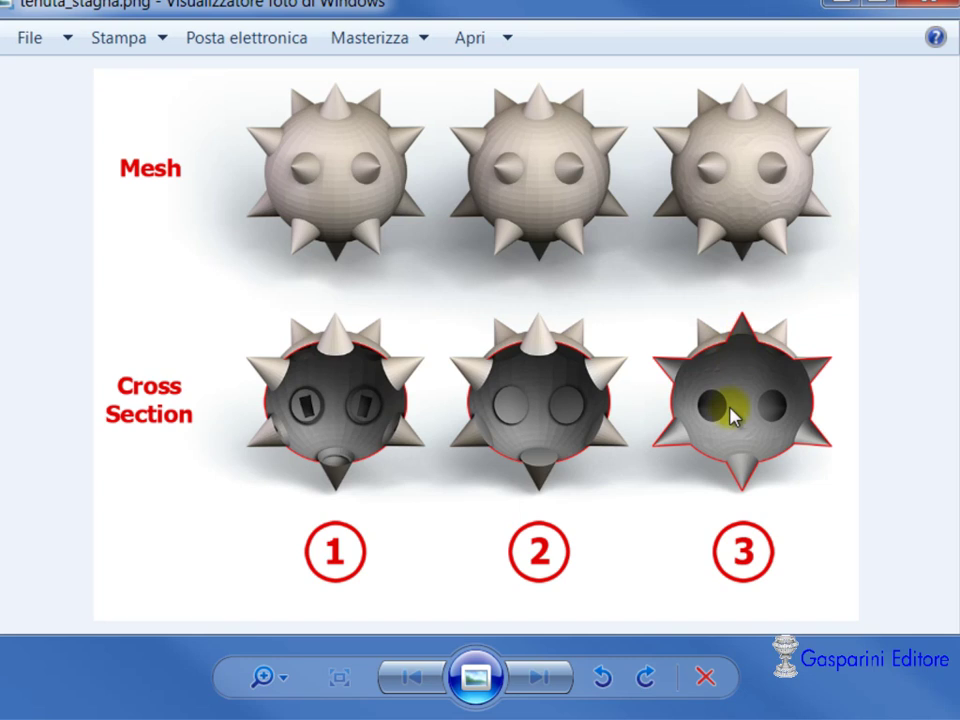
# Step through the bowl, ringed cup and plain cup photos to the t_TUTTE01.JPG group shot
pyautogui.click(543, 679)
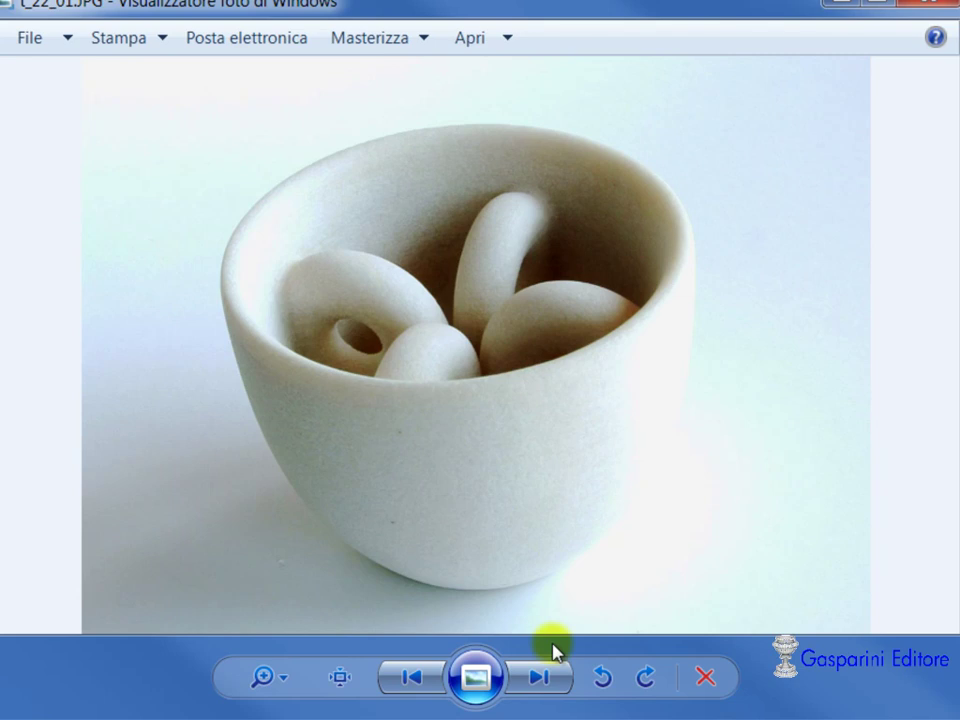
pyautogui.click(560, 690)
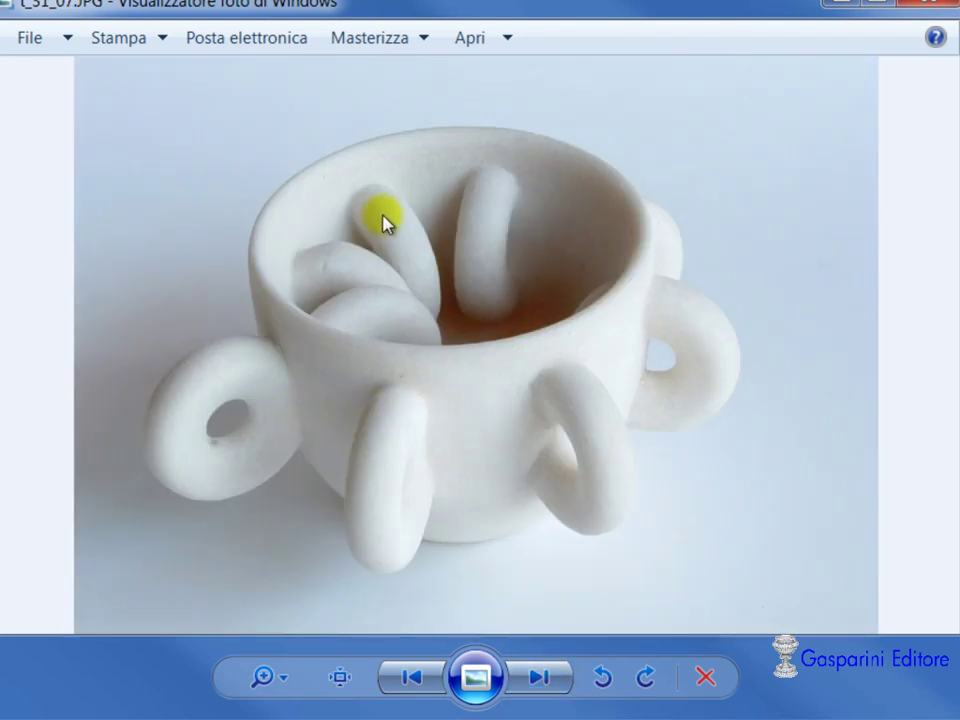
pyautogui.click(539, 688)
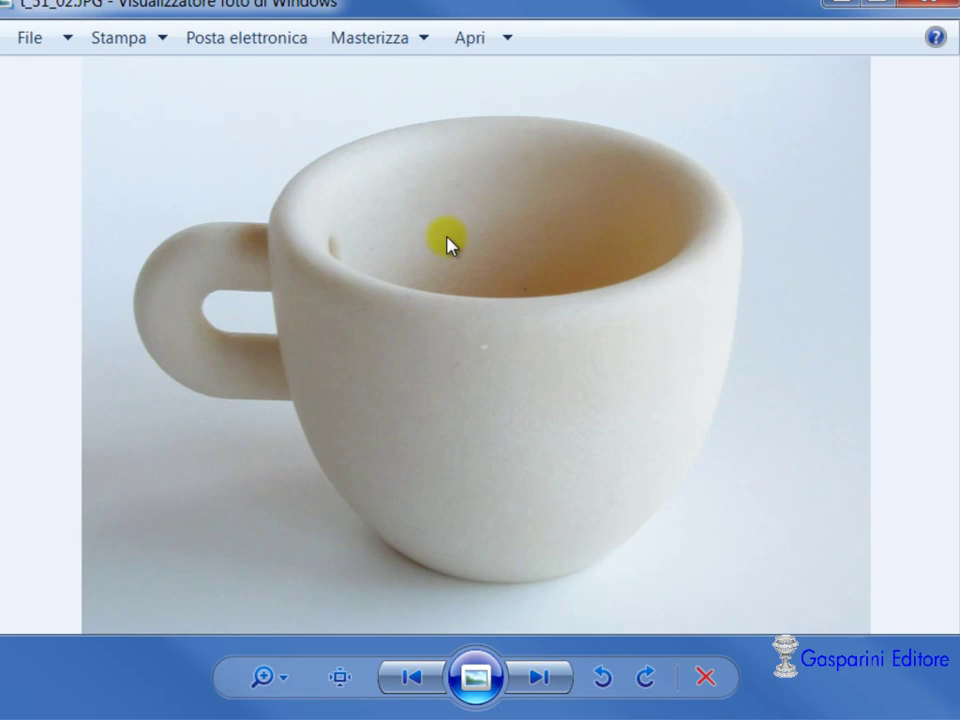
pyautogui.click(542, 684)
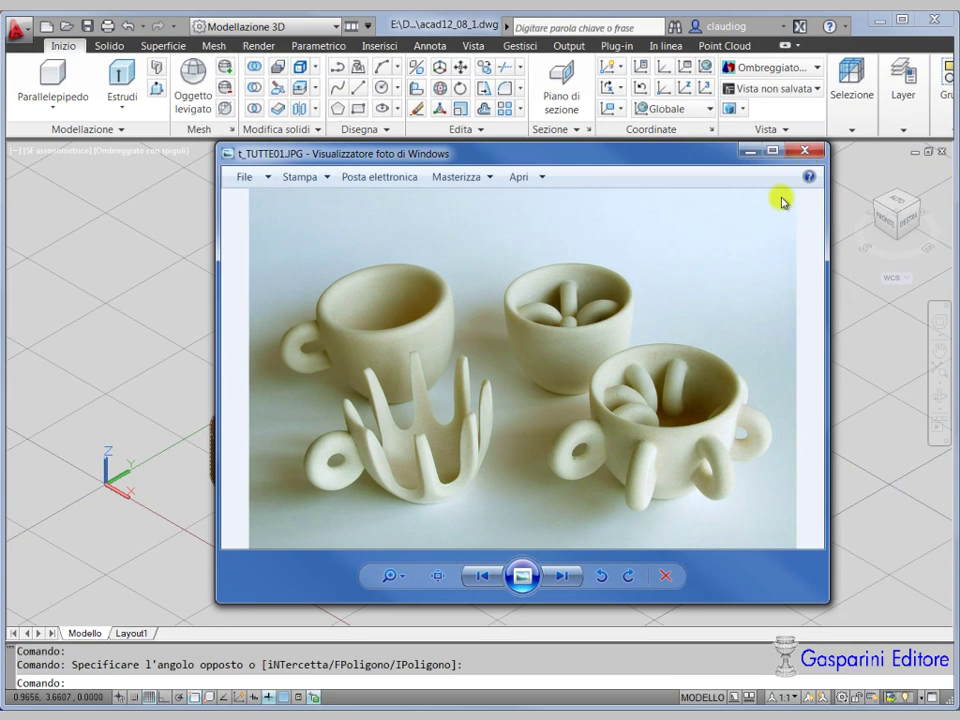
# Close Windows Photo Viewer and cancel the solid's selection in AutoCAD
pyautogui.click(805, 152)
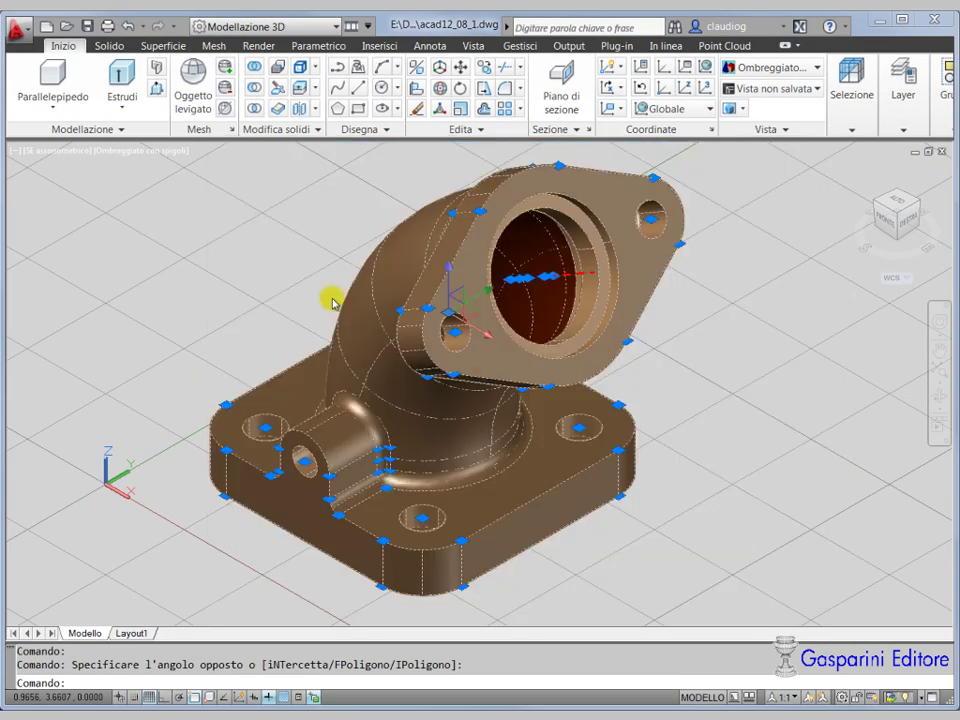
pyautogui.press('Escape')
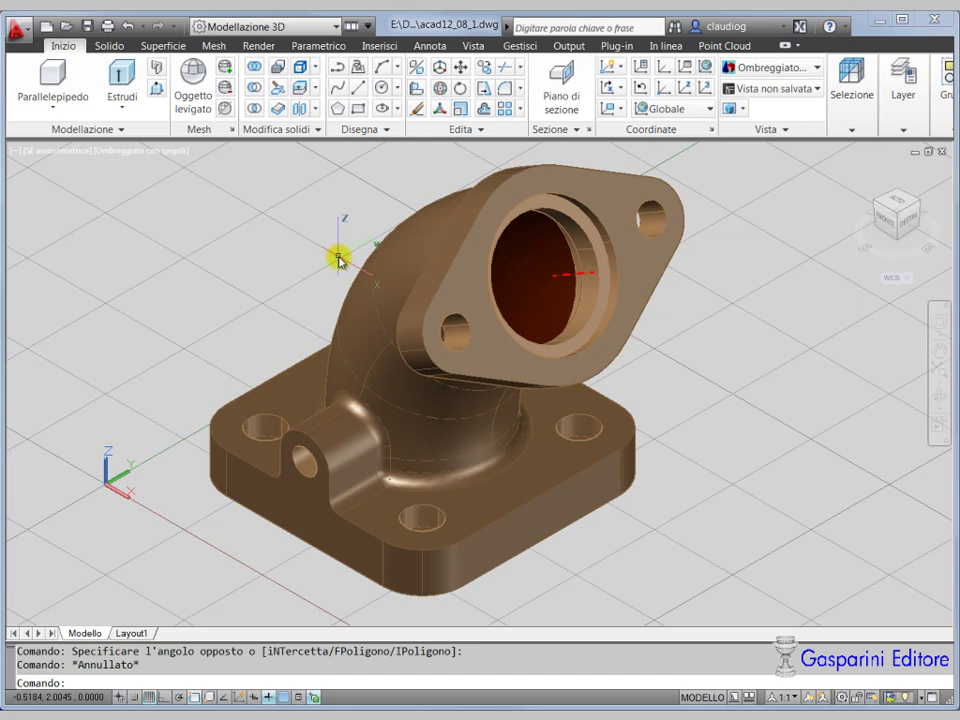
pyautogui.moveTo(339, 259); pyautogui.dragTo(116, 497)
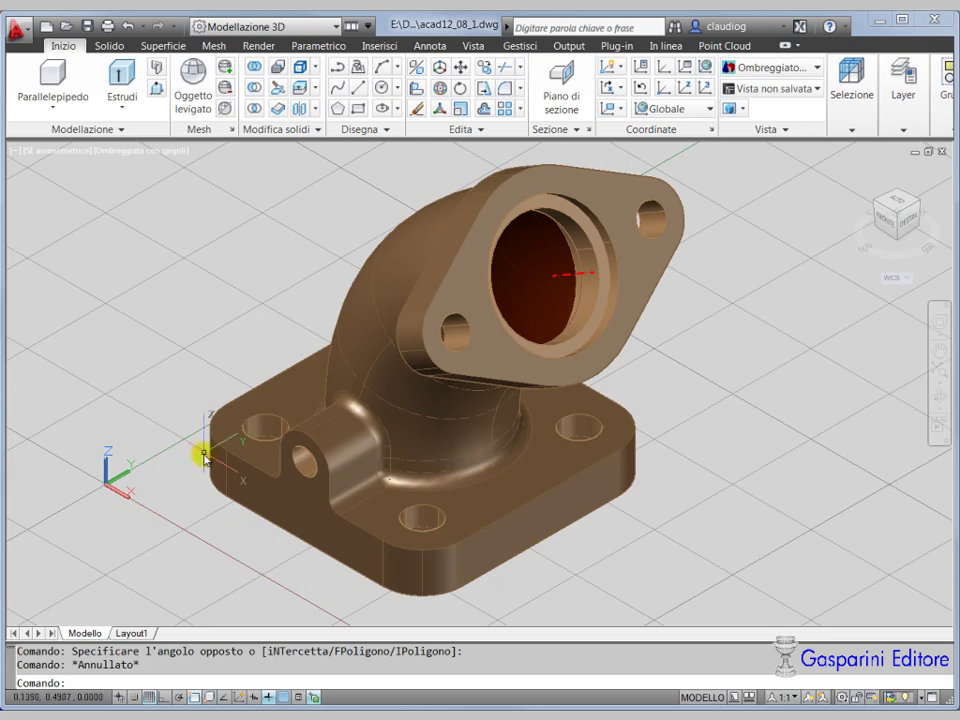
pyautogui.click(899, 205)
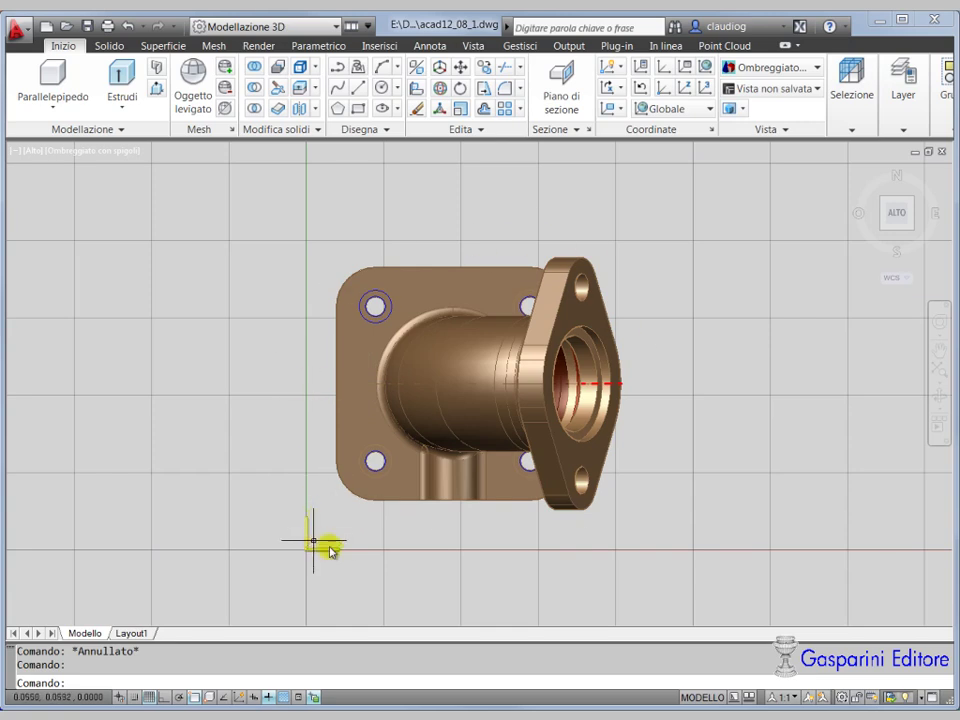
pyautogui.click(914, 230)
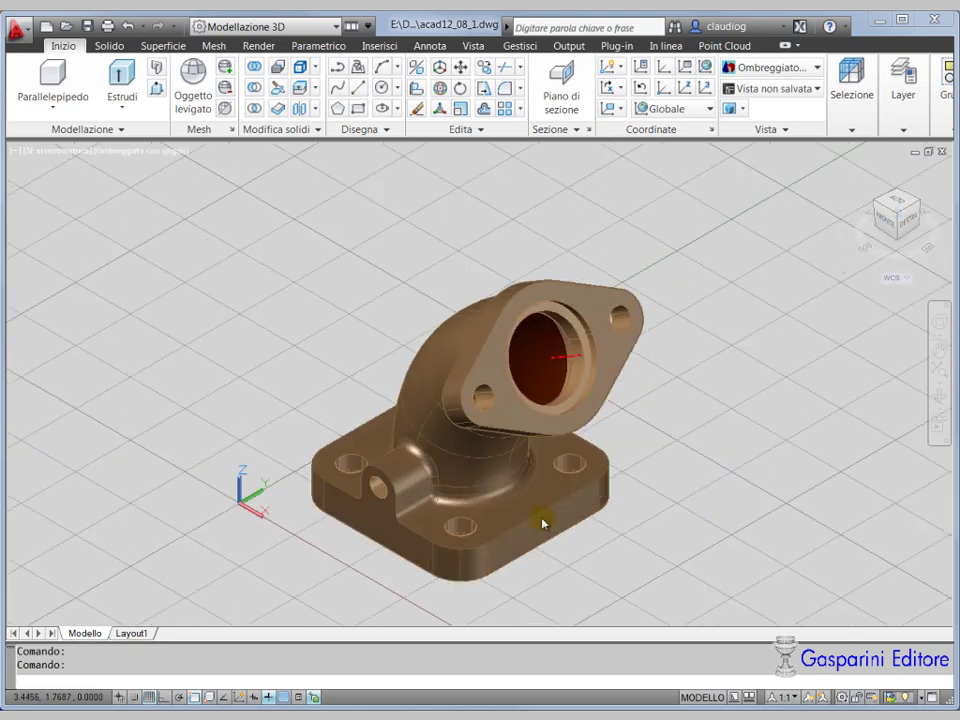
pyautogui.scroll(2, 462, 607)
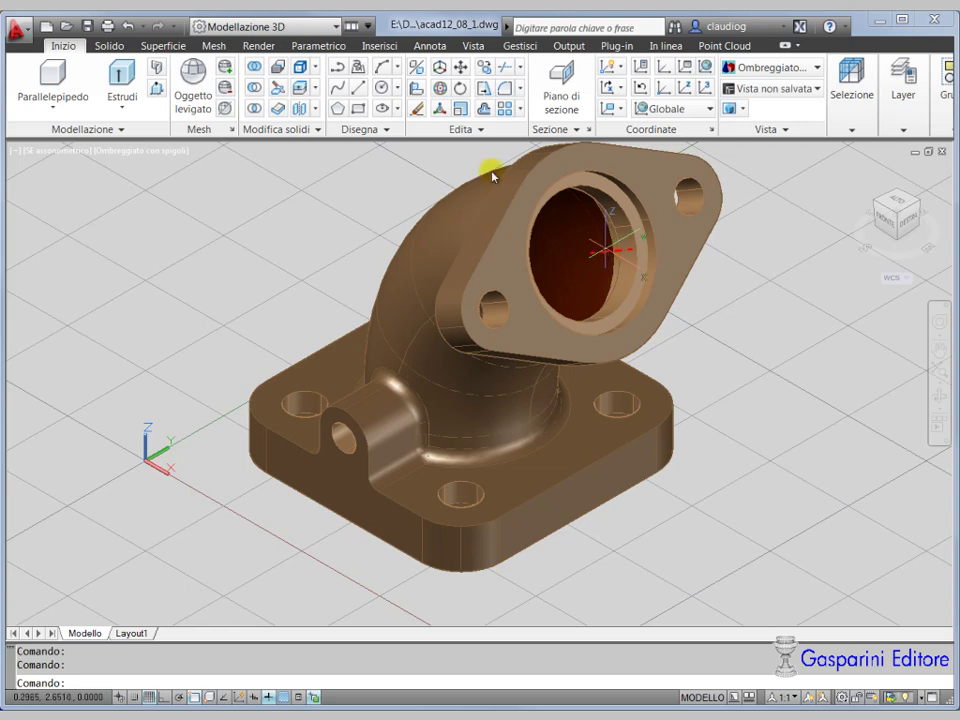
# Launch 'Invia a servizio di stampa 3D' from the Output ribbon tab
pyautogui.click(569, 48)
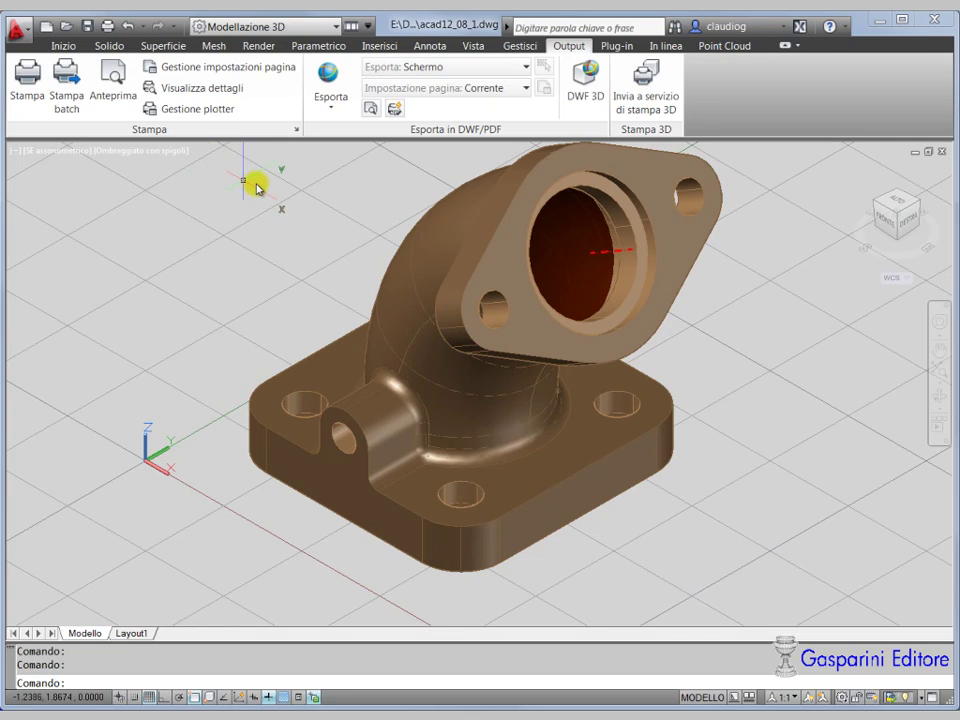
pyautogui.click(648, 80)
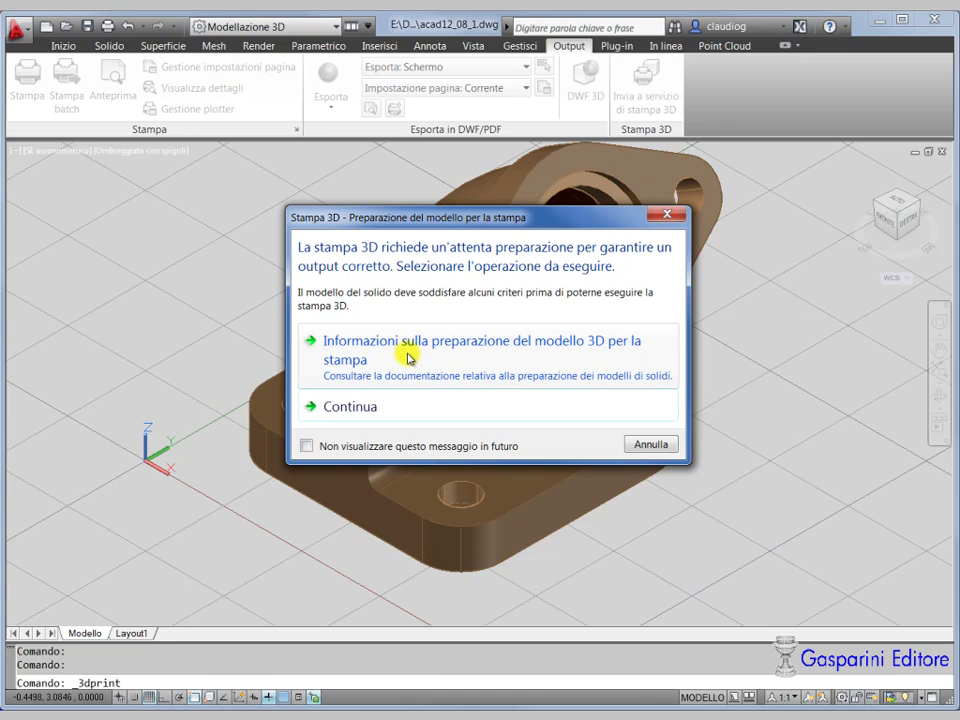
# Continue past the preparation notice and pick the elbow-flange solid as the single object to print
pyautogui.click(352, 407)
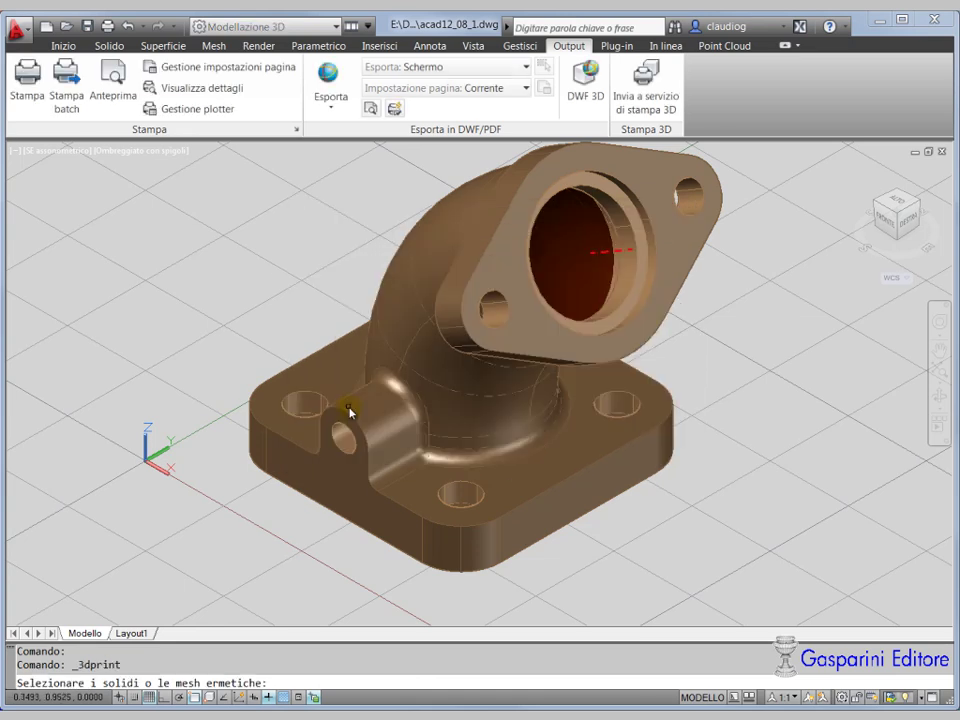
pyautogui.click(391, 323)
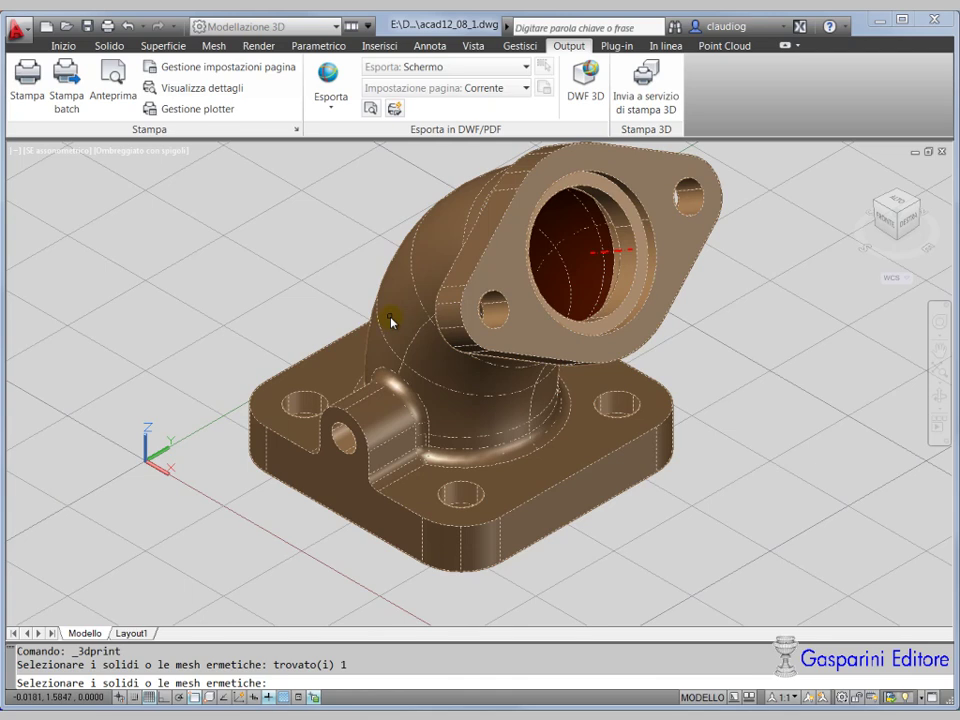
pyautogui.press('Return')
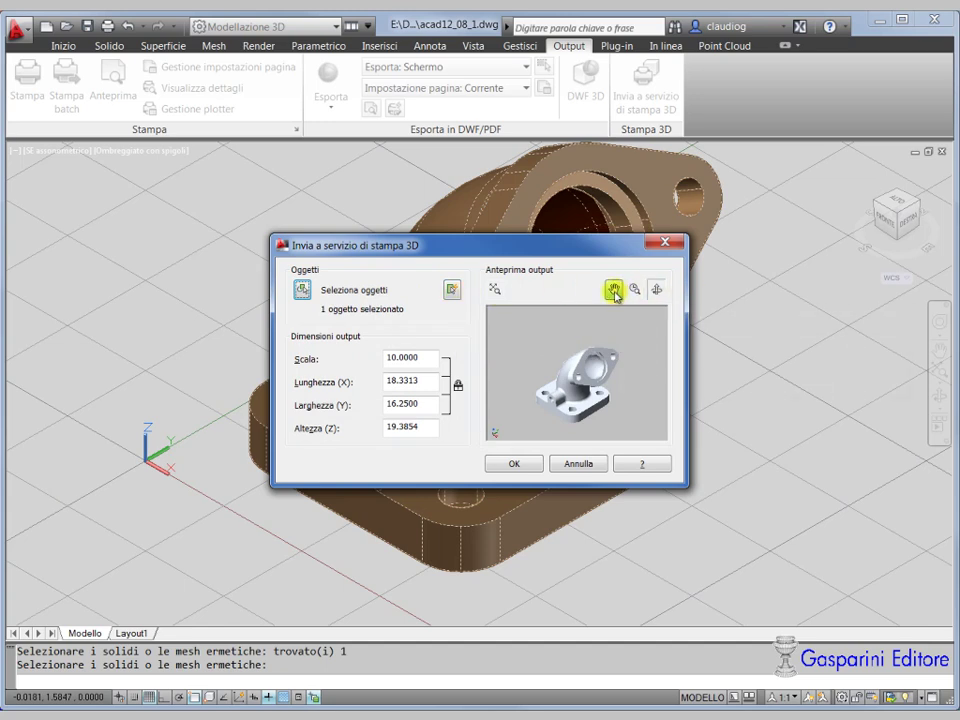
pyautogui.doubleClick(425, 360)
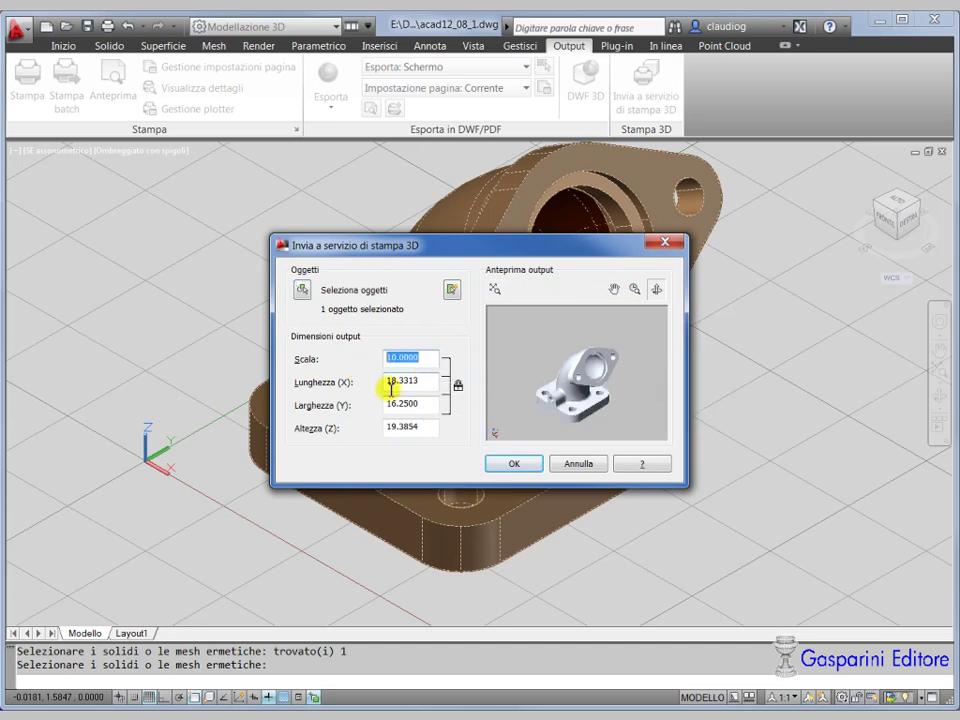
pyautogui.click(427, 354)
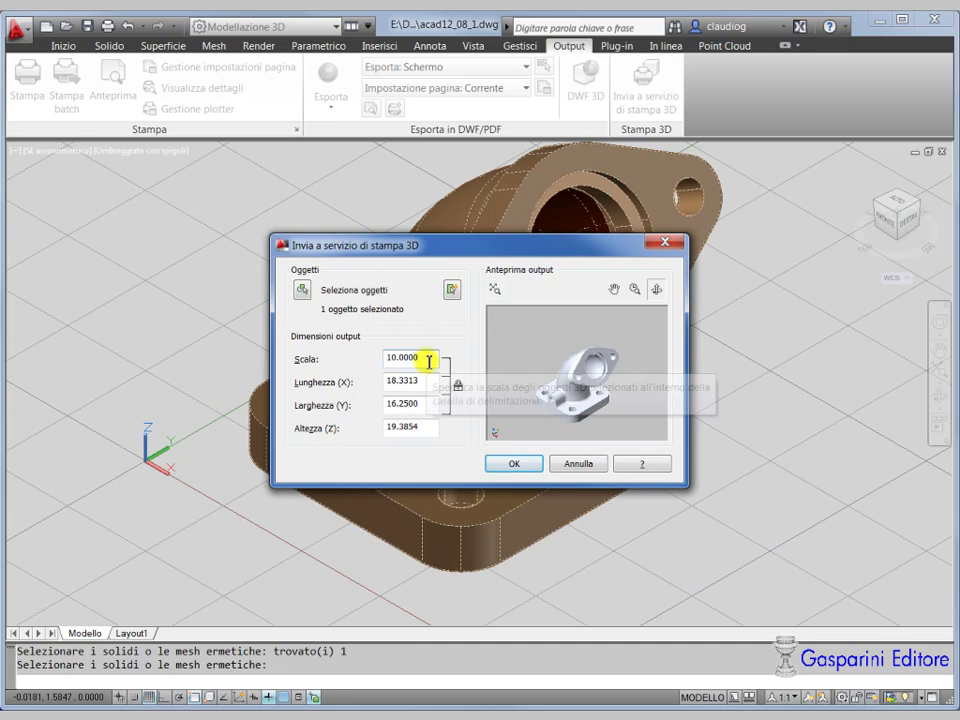
pyautogui.moveTo(428, 358); pyautogui.dragTo(386, 358)
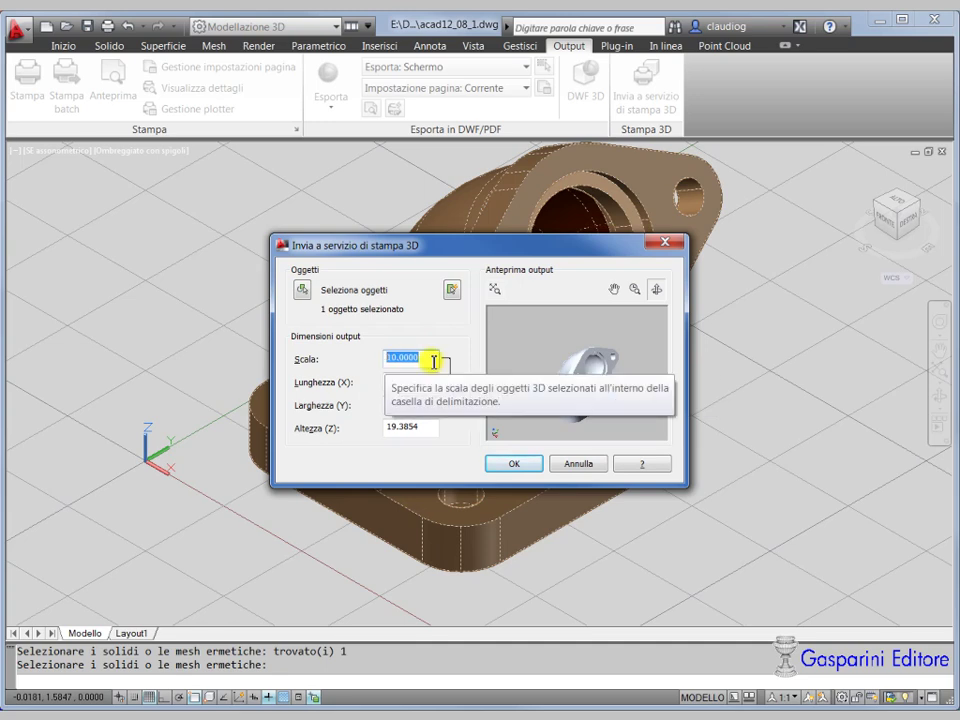
pyautogui.click(433, 361)
pyautogui.moveTo(433, 358); pyautogui.dragTo(373, 358)
pyautogui.click(422, 358)
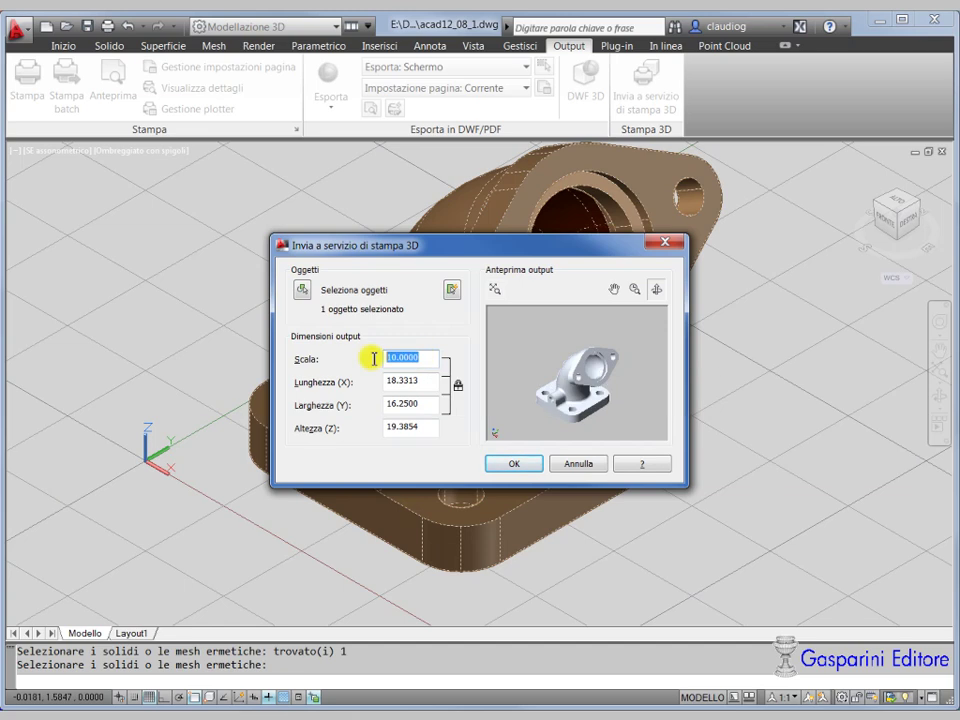
pyautogui.click(428, 381)
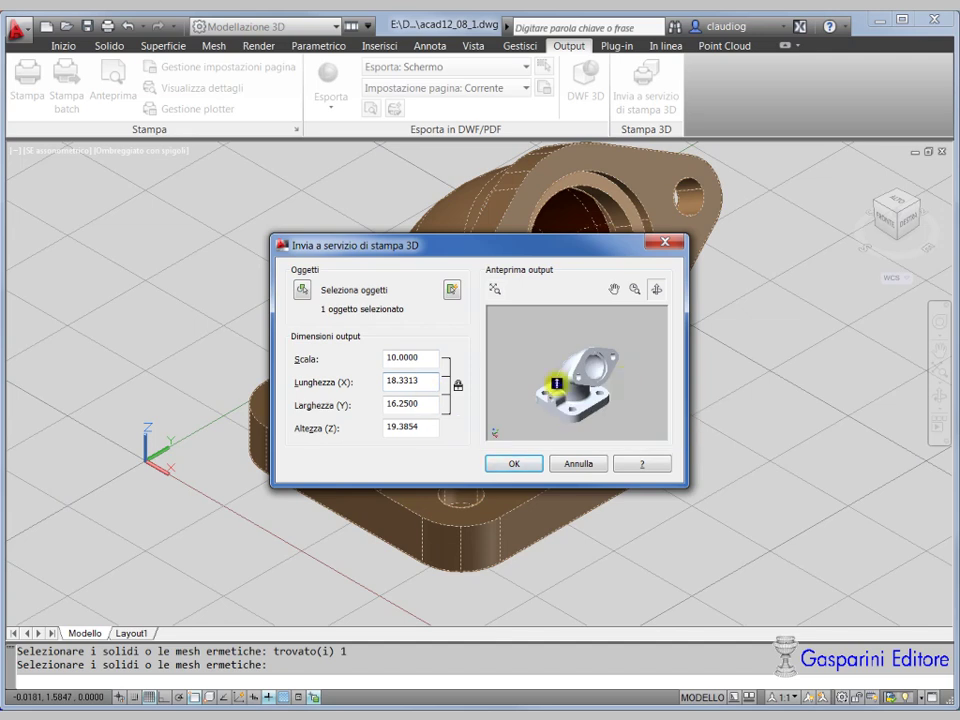
pyautogui.moveTo(428, 384); pyautogui.dragTo(388, 378)
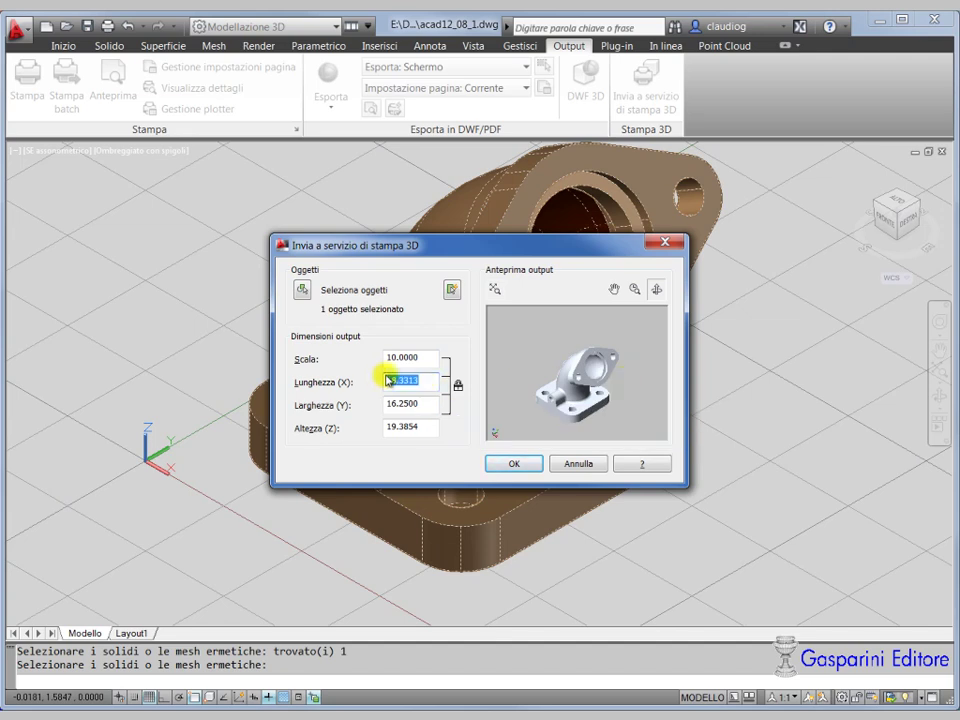
pyautogui.click(427, 385)
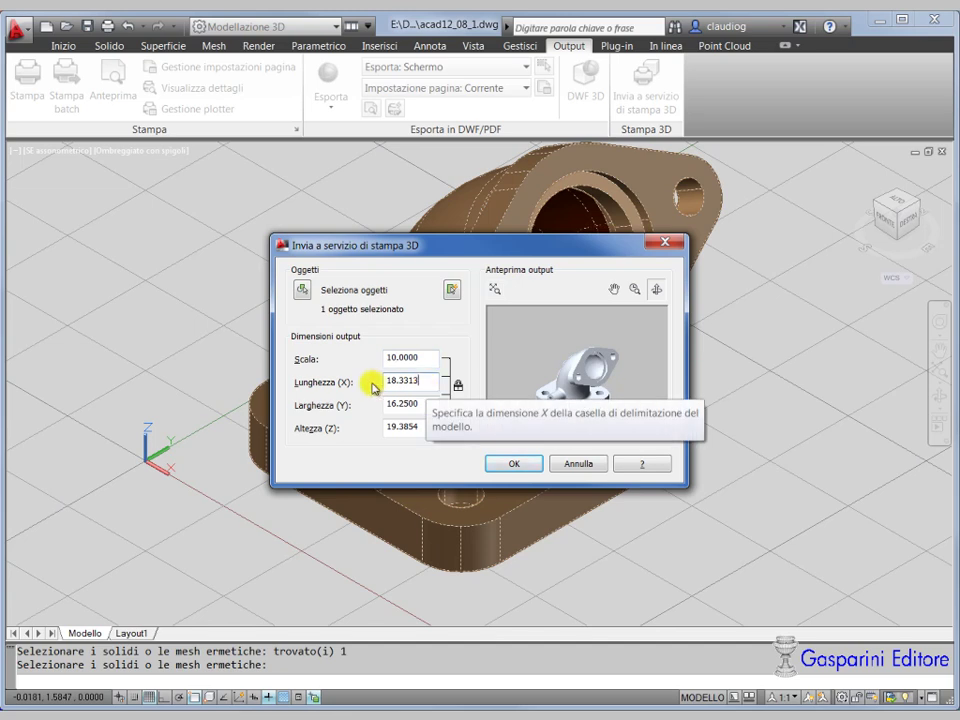
pyautogui.moveTo(421, 386); pyautogui.dragTo(383, 382)
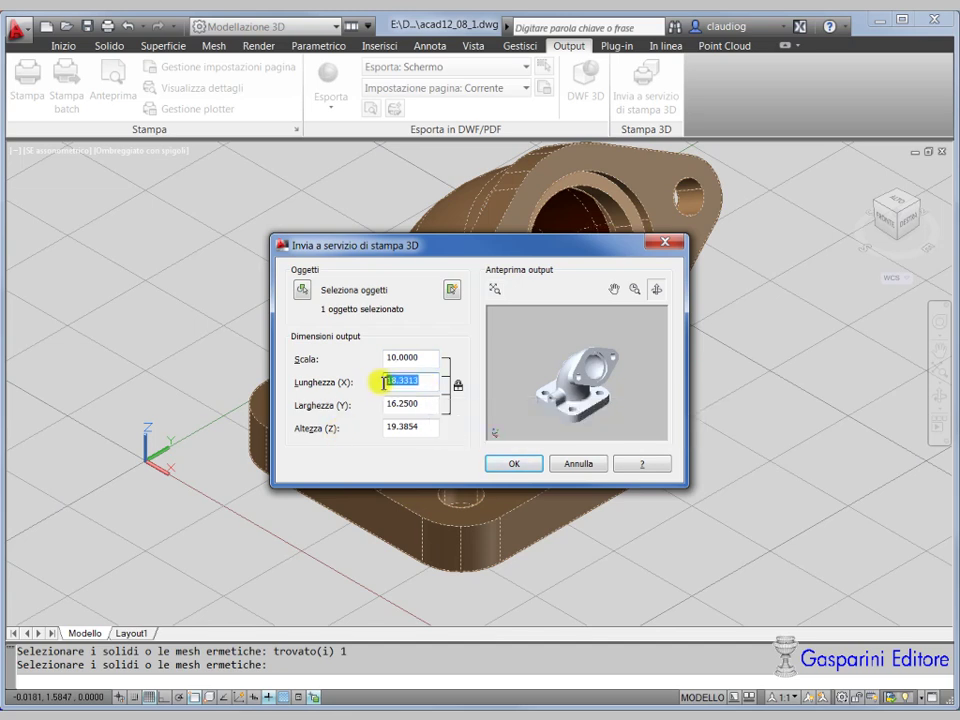
pyautogui.click(430, 382)
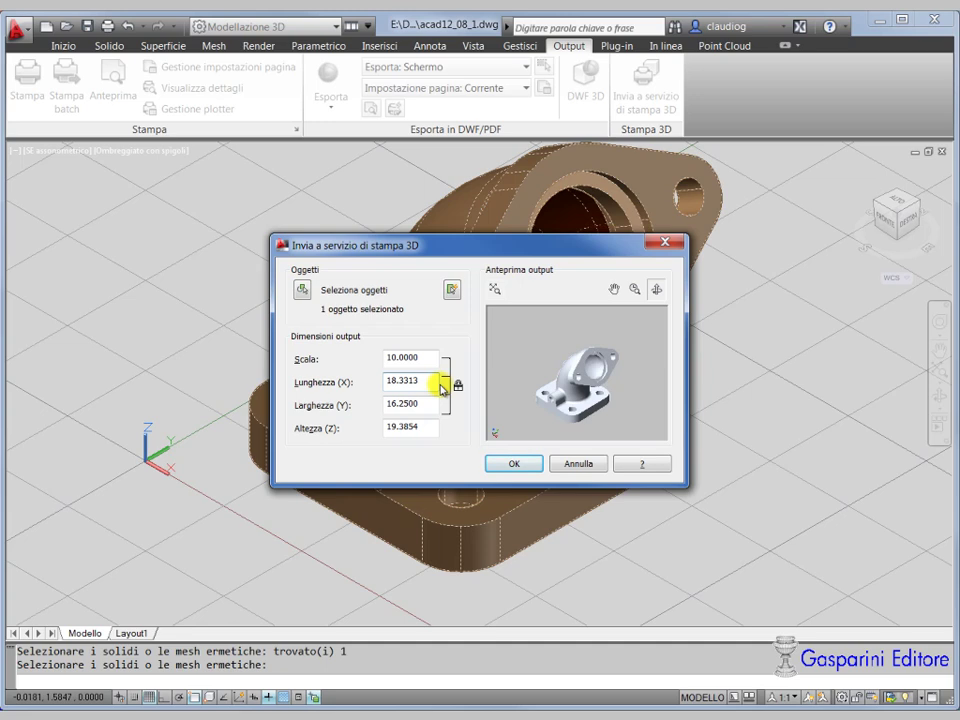
pyautogui.moveTo(428, 381); pyautogui.dragTo(378, 381)
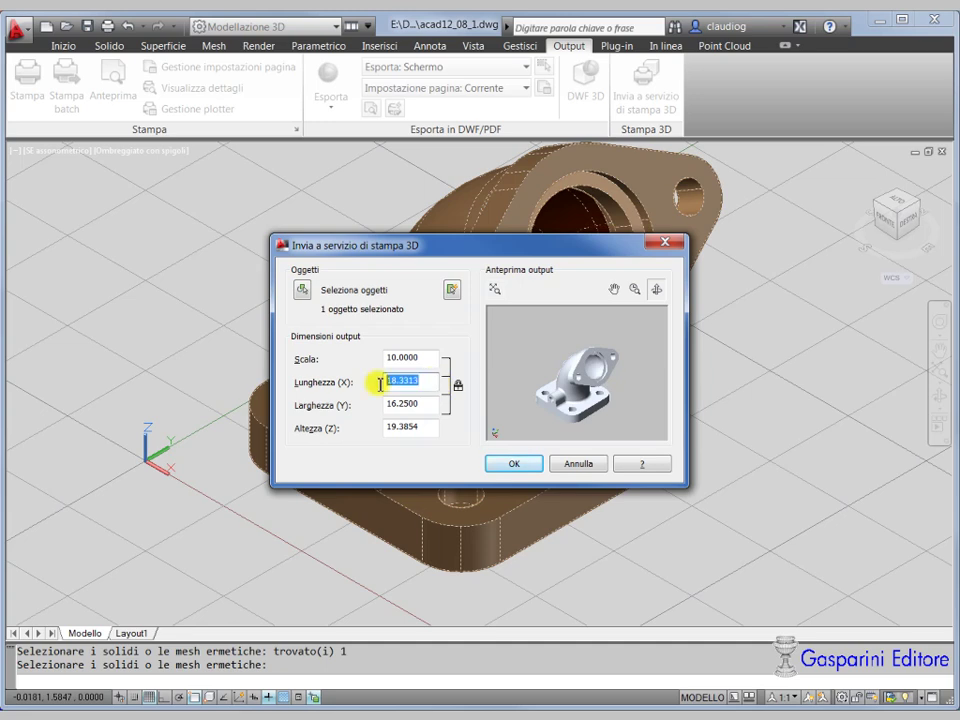
pyautogui.click(418, 381)
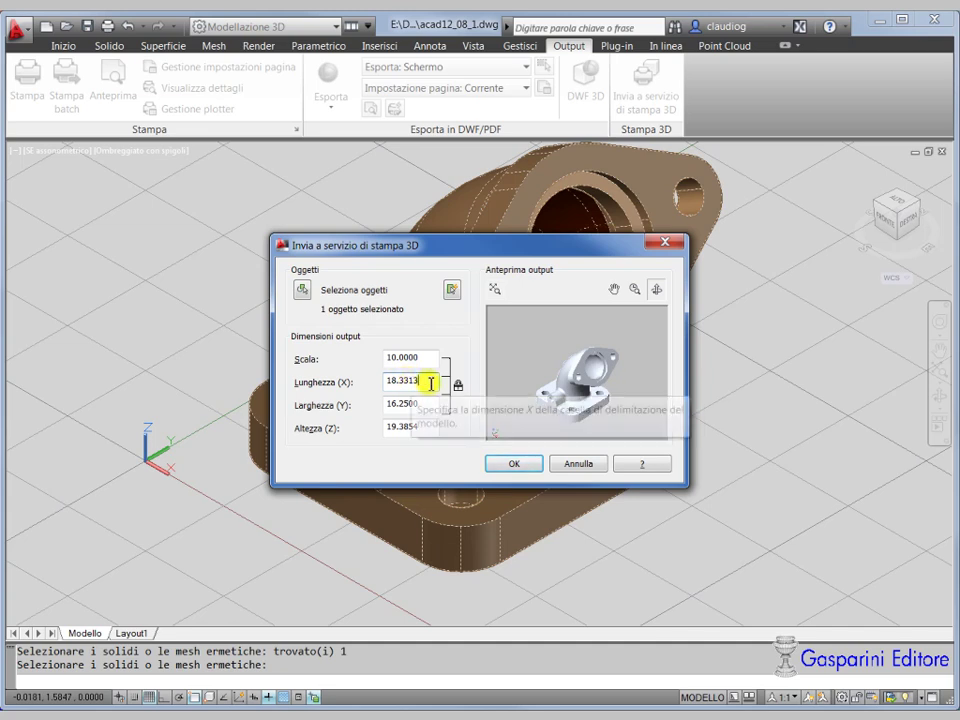
pyautogui.moveTo(428, 383); pyautogui.dragTo(406, 381)
pyautogui.doubleClick(378, 381)
pyautogui.click(429, 428)
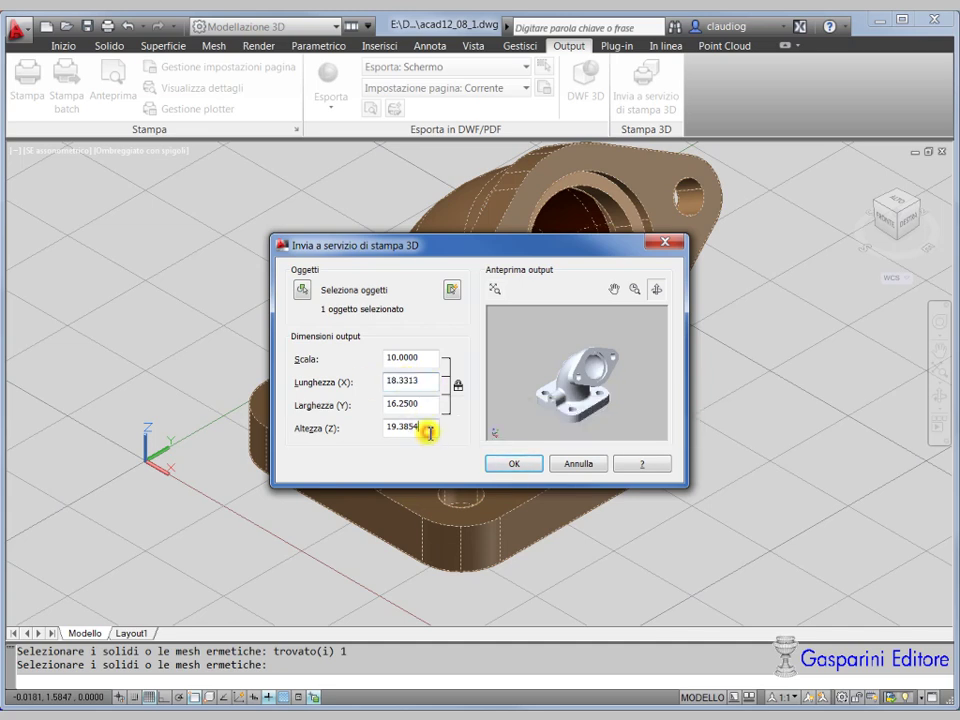
pyautogui.moveTo(420, 428); pyautogui.dragTo(381, 426)
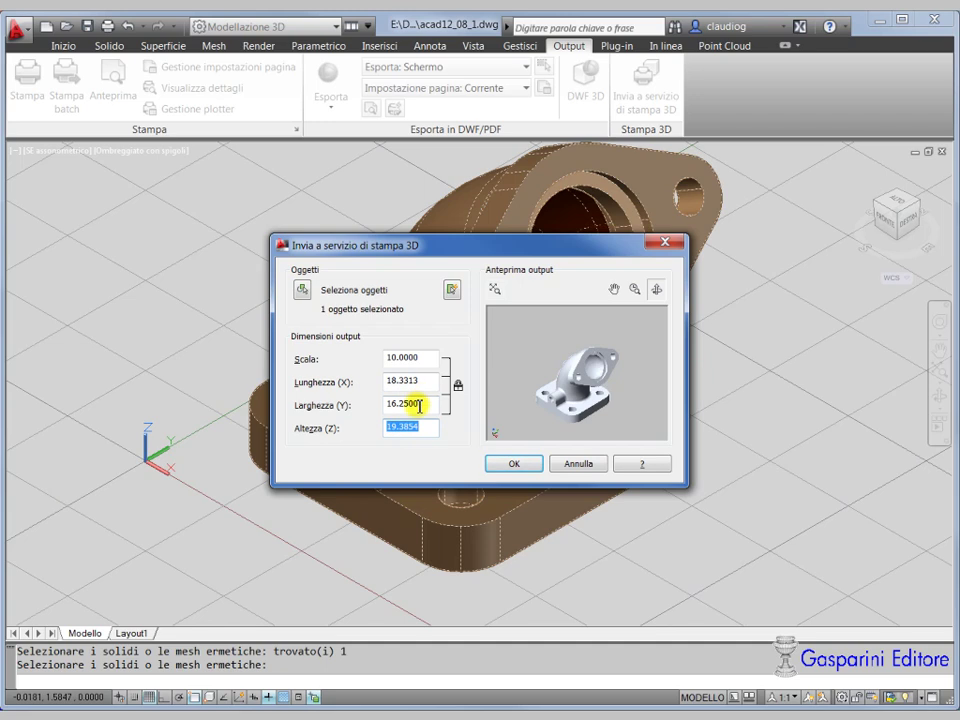
pyautogui.click(430, 409)
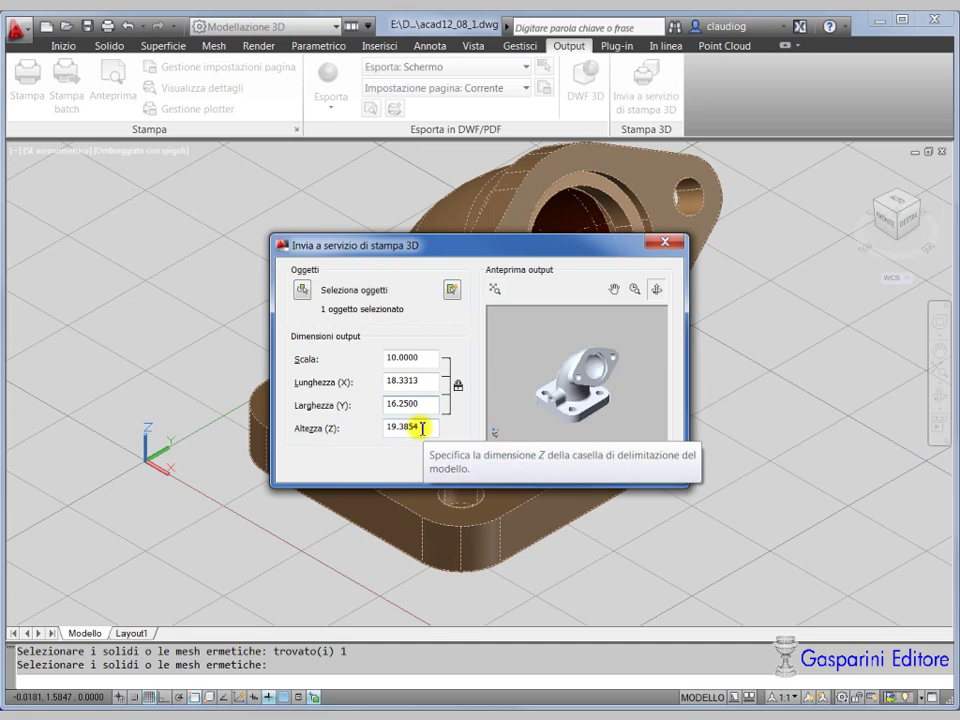
# Accept the print dimensions and save the STL as acad12_08_3.stl, adapted from acad12_08_1.stl
pyautogui.click(513, 463)
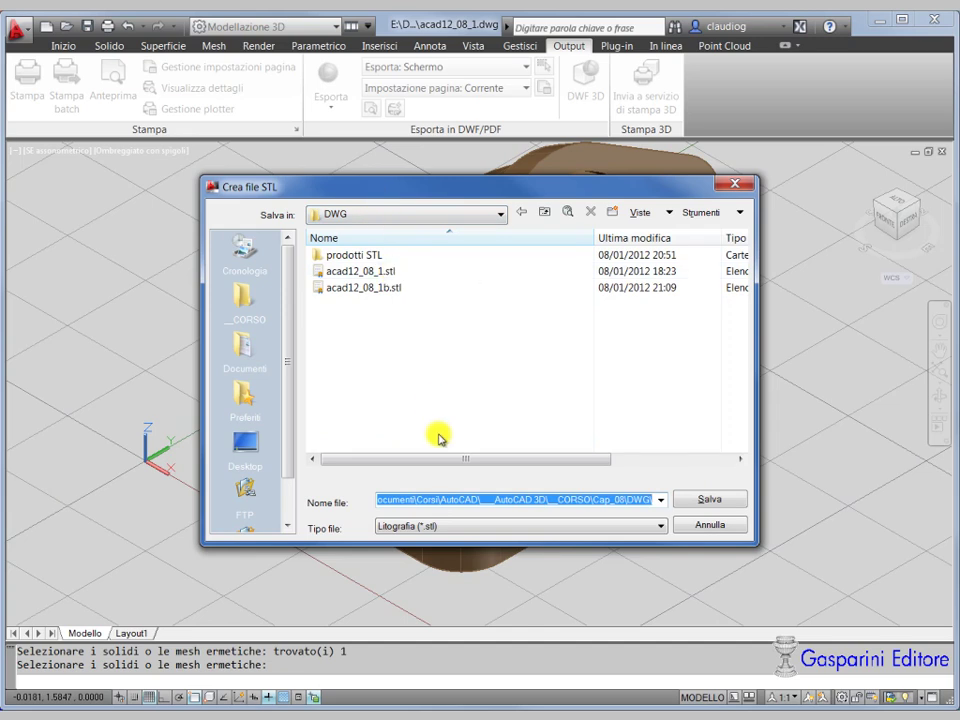
pyautogui.press('Delete')
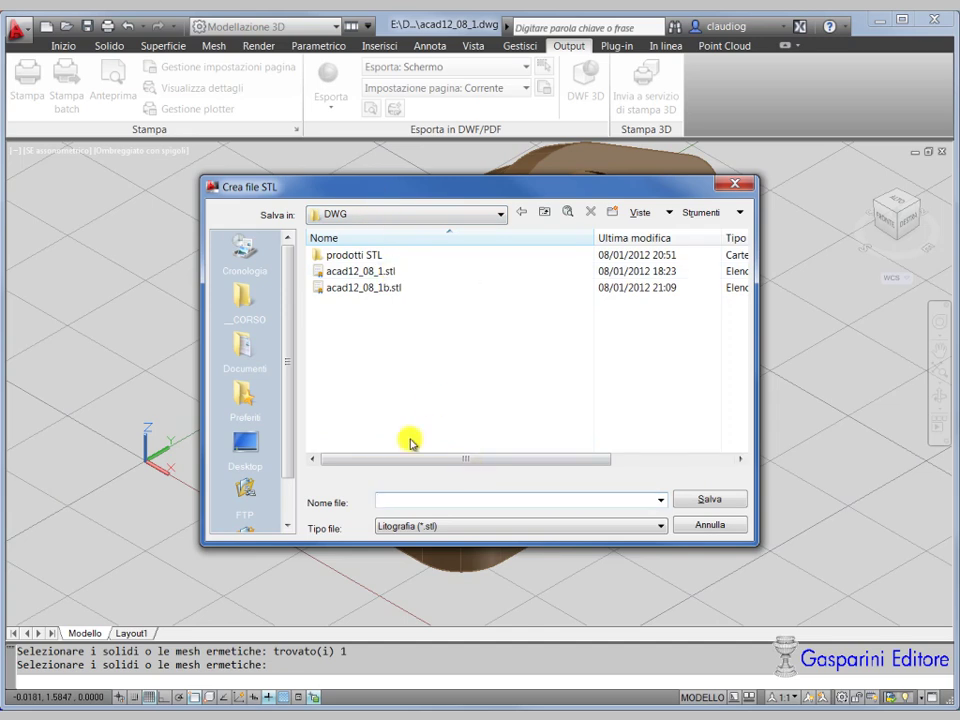
pyautogui.click(332, 273)
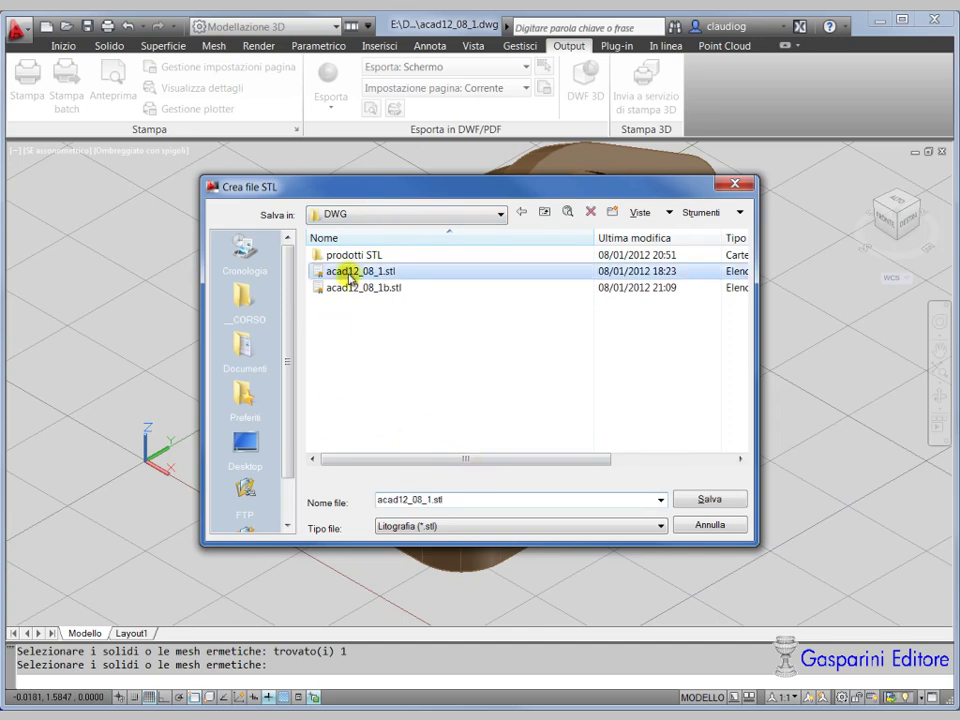
pyautogui.doubleClick(429, 500)
pyautogui.click(427, 500)
pyautogui.write('b')
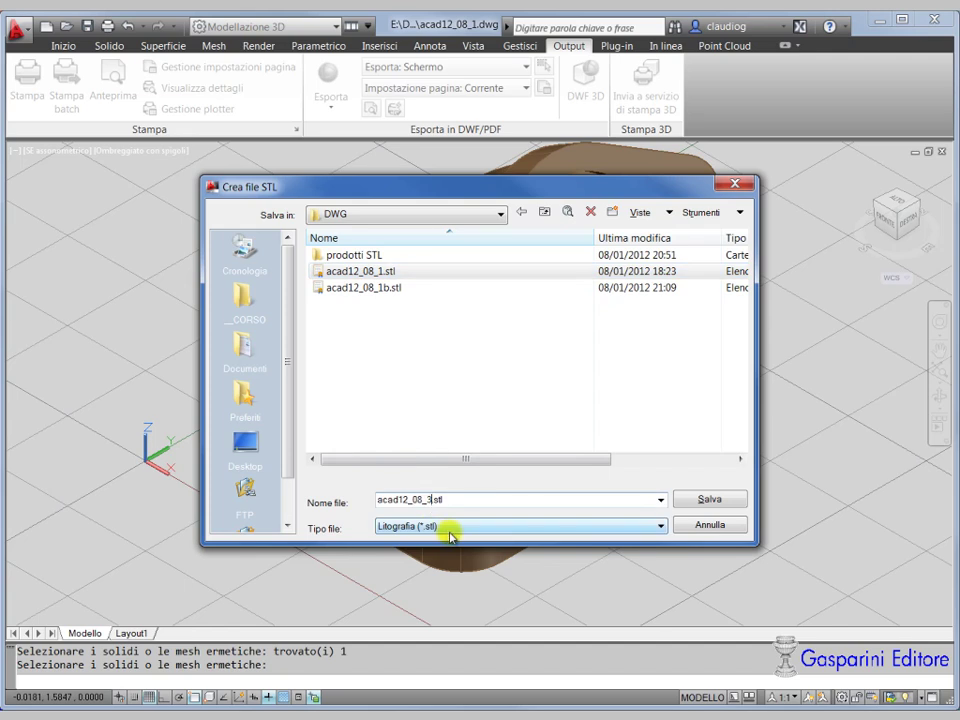
pyautogui.press('Return')
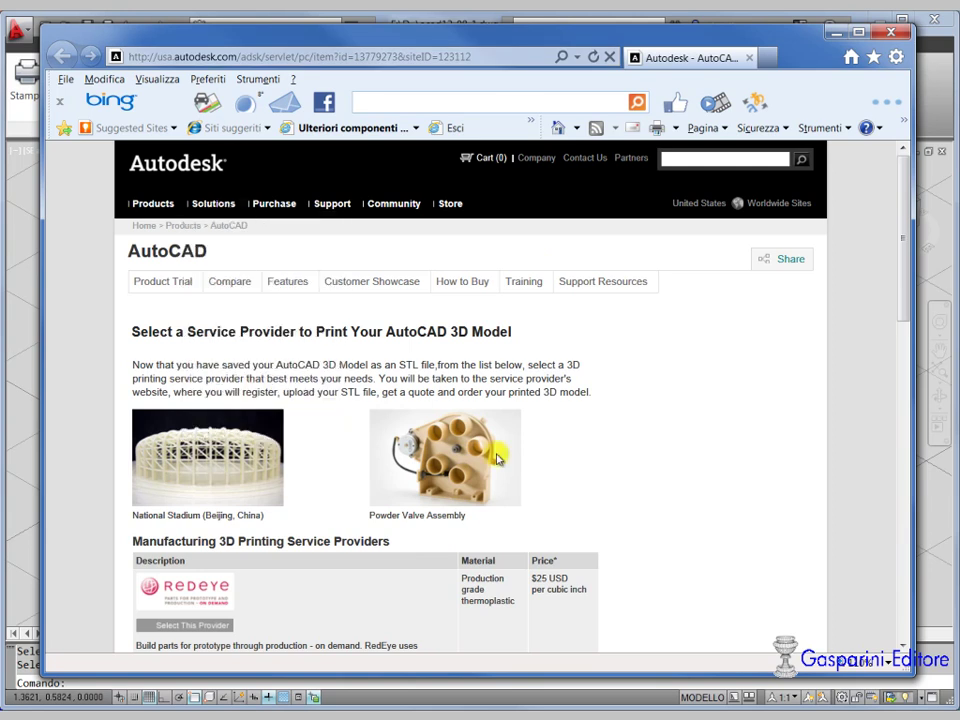
# Close the Autodesk 3D print providers page and return to AutoCAD's application menu
pyautogui.click(890, 33)
pyautogui.click(20, 32)
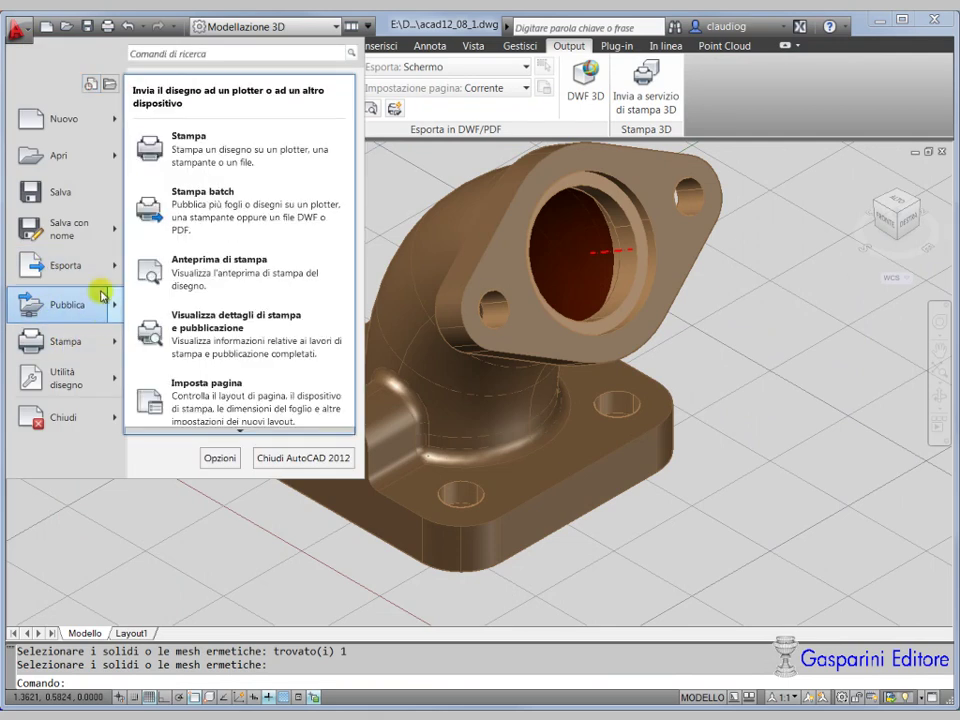
pyautogui.moveTo(66, 265)
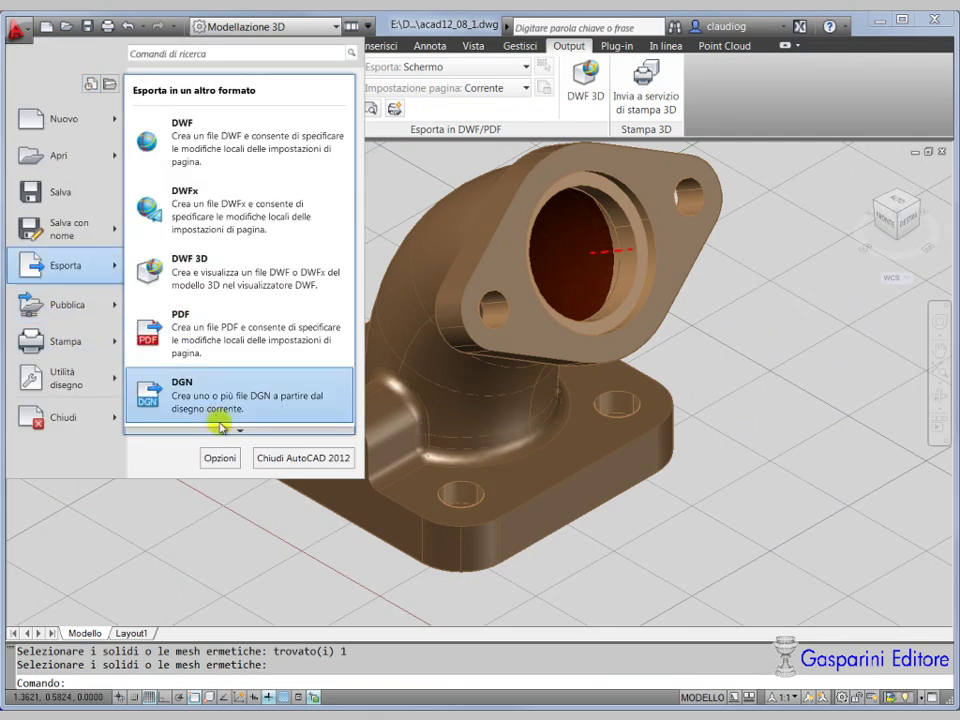
# Export the flange solid via Other formats as Lithography (*.stl) named acad12_08_4.stl
pyautogui.click(228, 414)
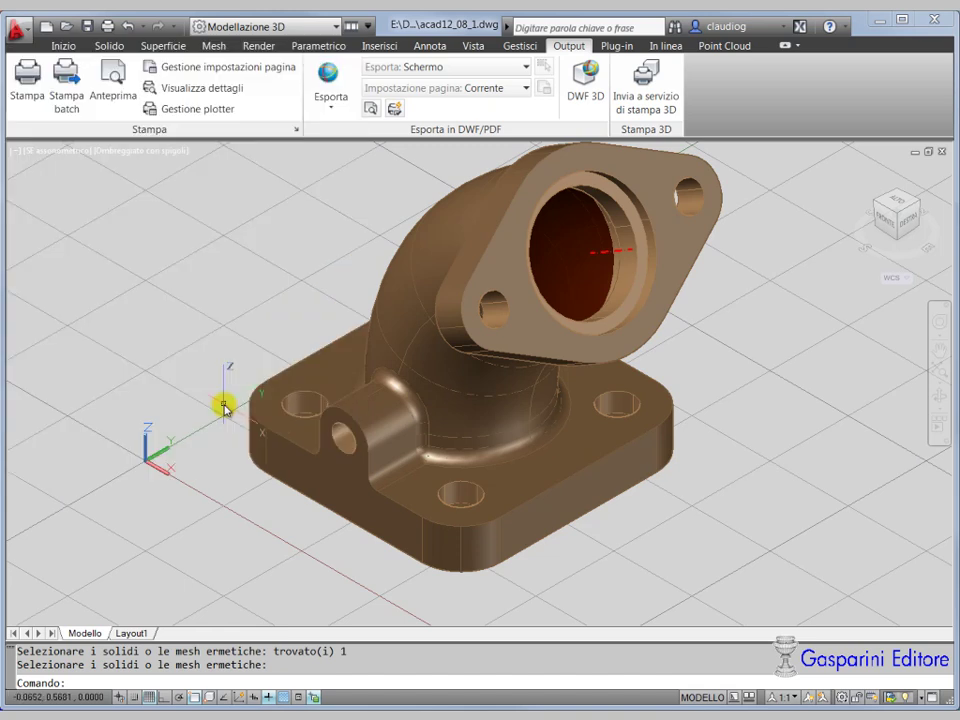
pyautogui.click(495, 521)
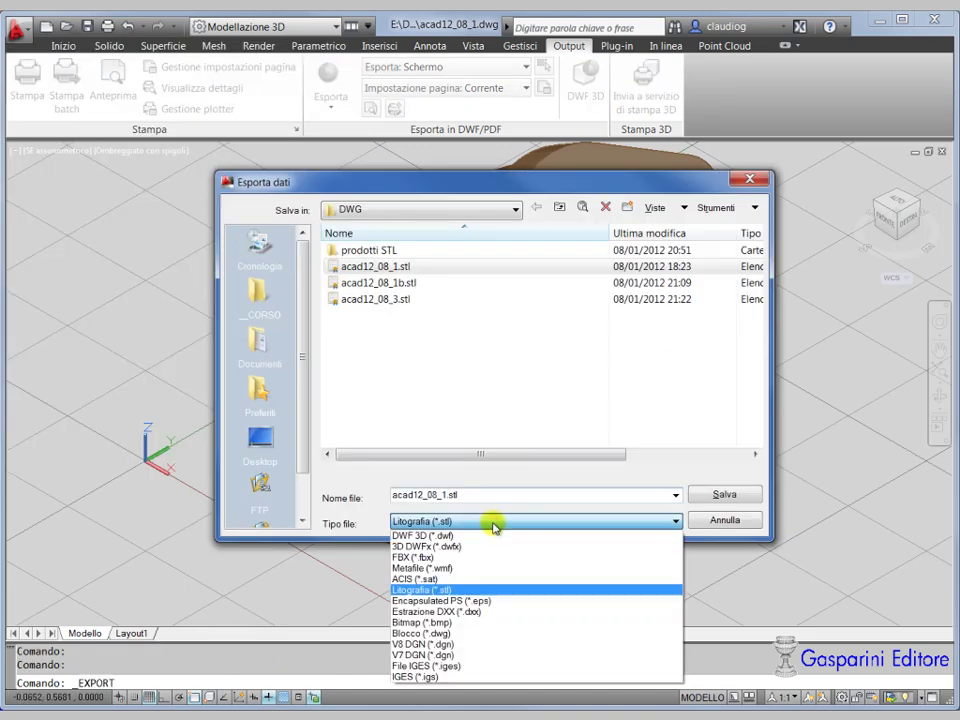
pyautogui.click(490, 600)
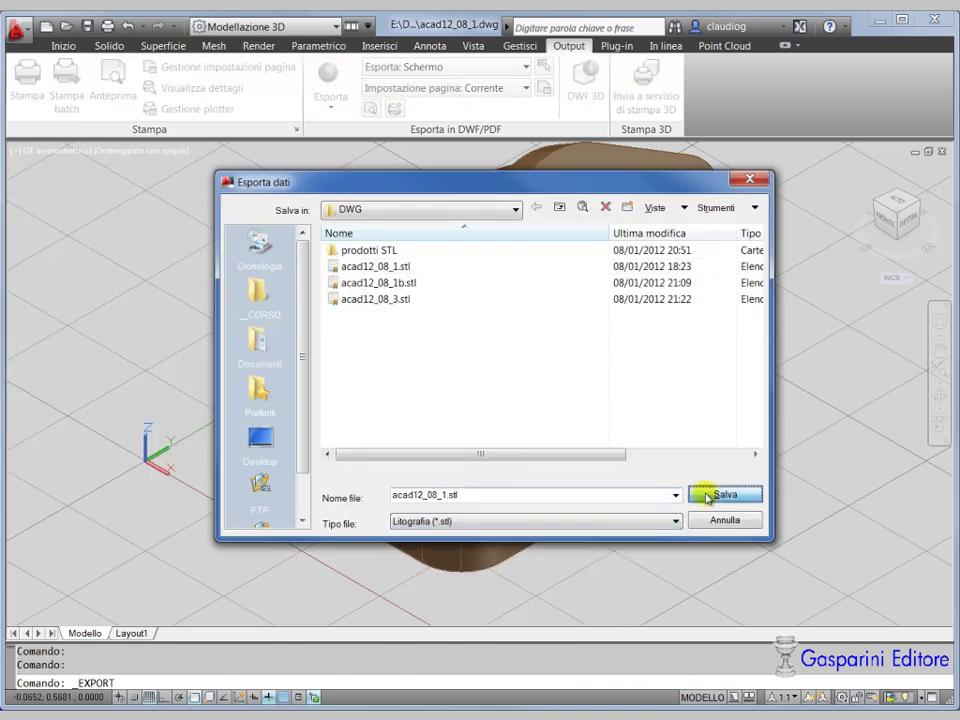
pyautogui.click(447, 495)
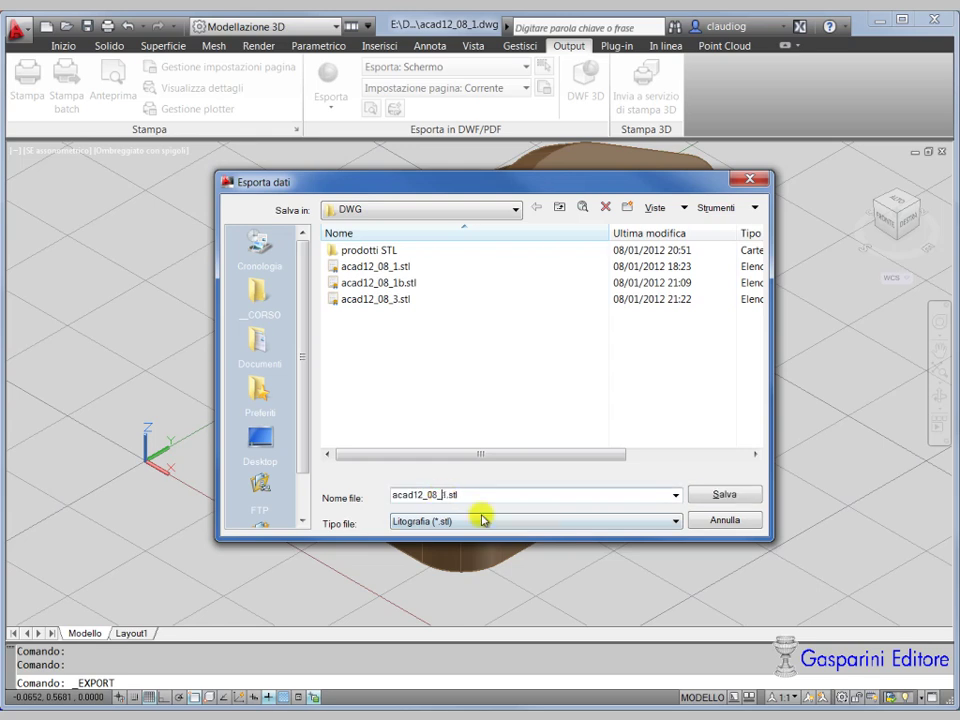
pyautogui.press('BackSpace')
pyautogui.write('4')
pyautogui.press('Return')
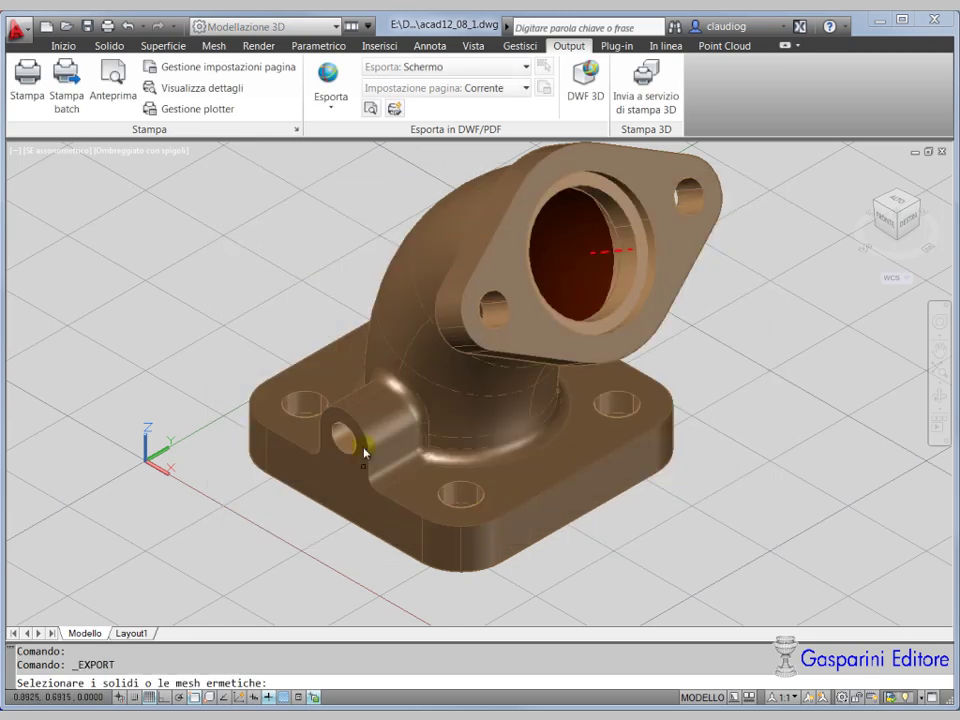
pyautogui.click(398, 333)
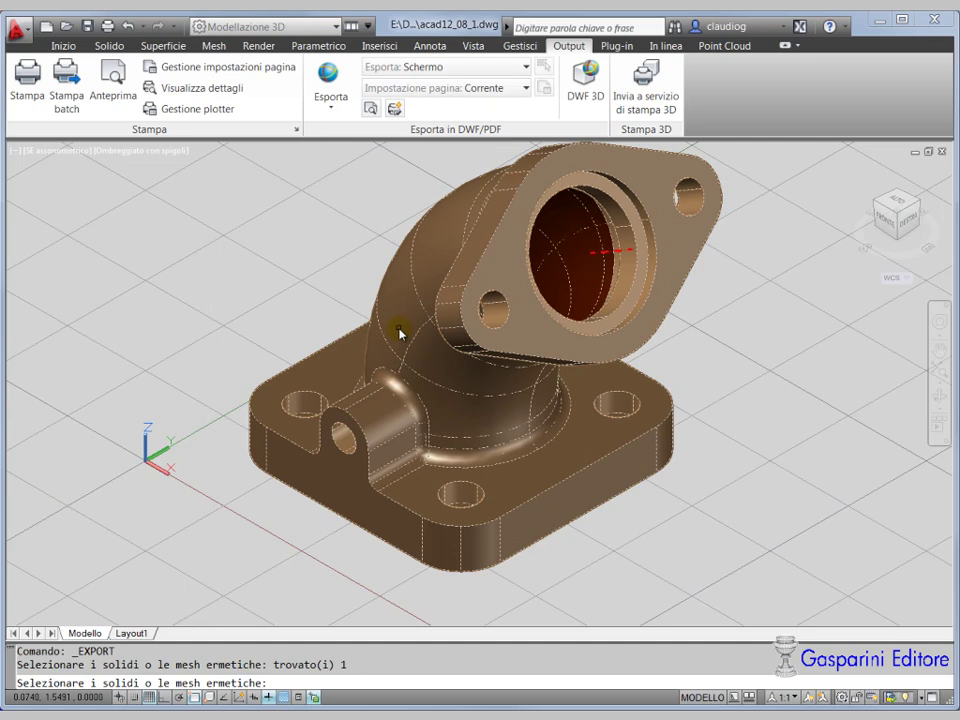
pyautogui.press('Return')
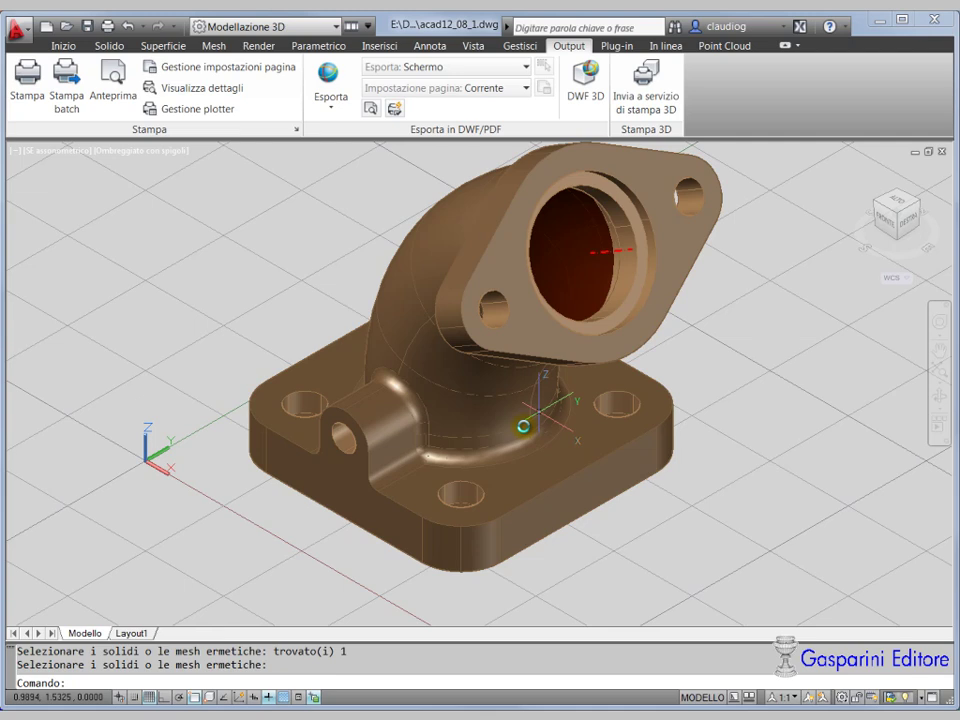
# Run FACETRES and keep its value at 10
pyautogui.write('f')
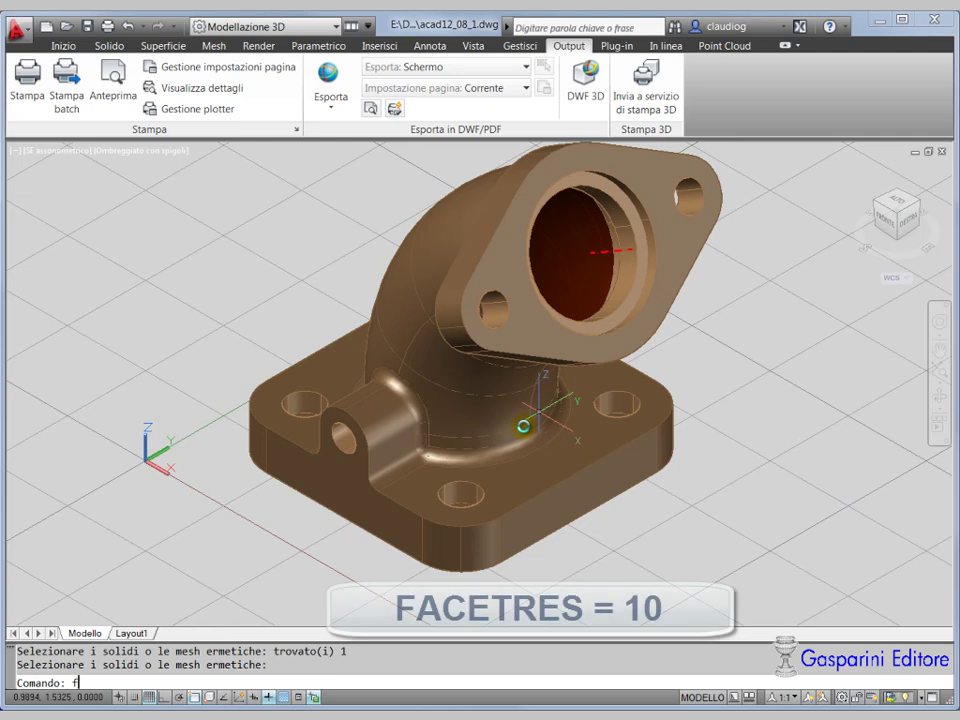
pyautogui.write('acetre')
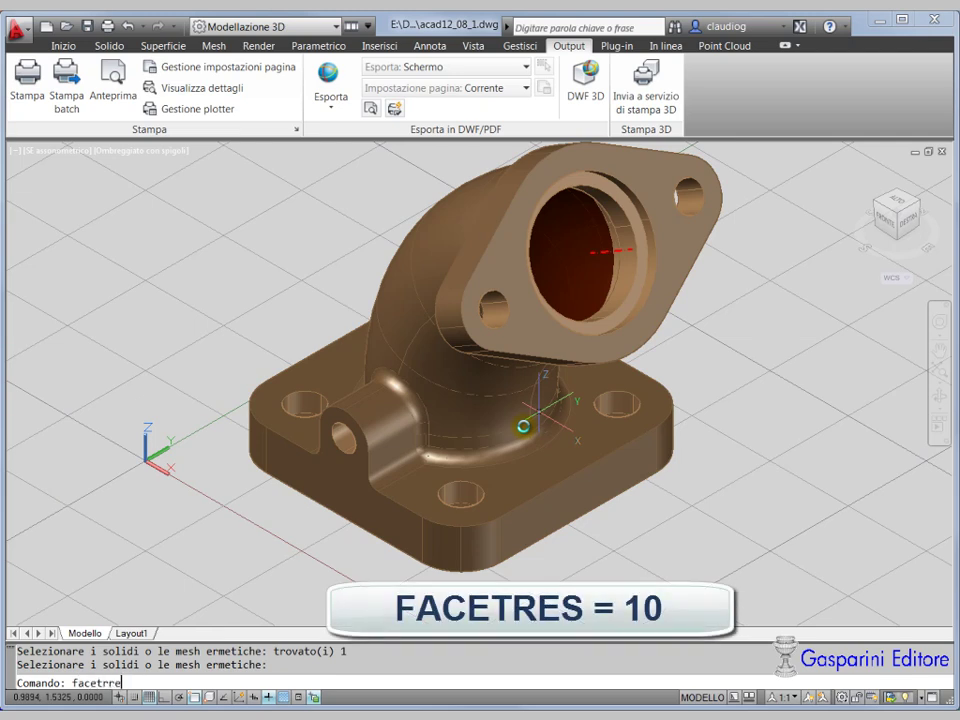
pyautogui.write('ss')
pyautogui.press('Return')
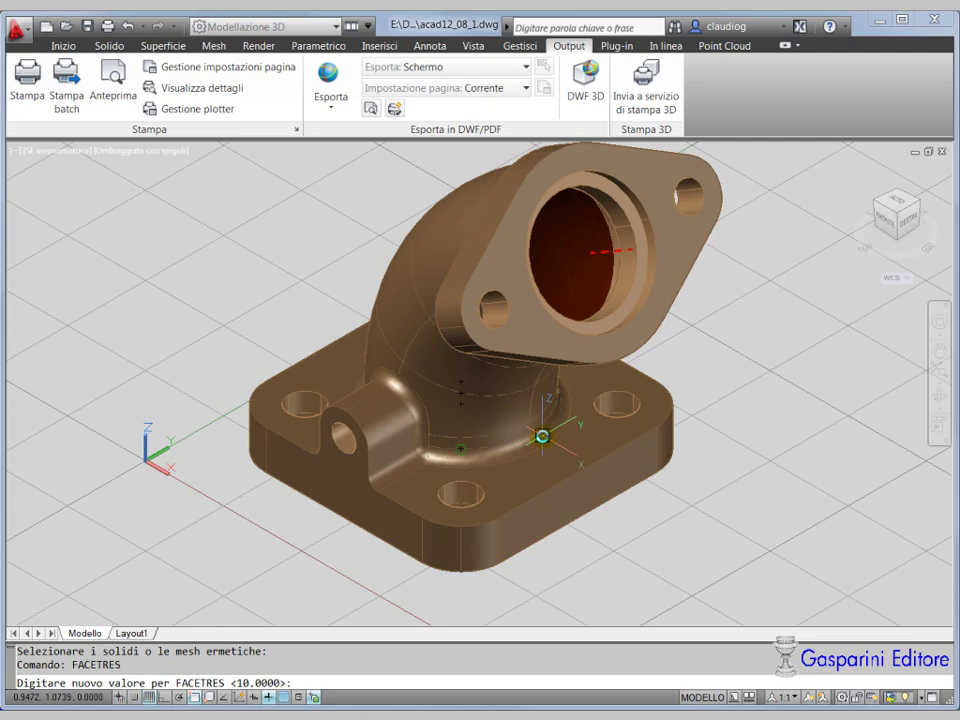
pyautogui.press('Return')
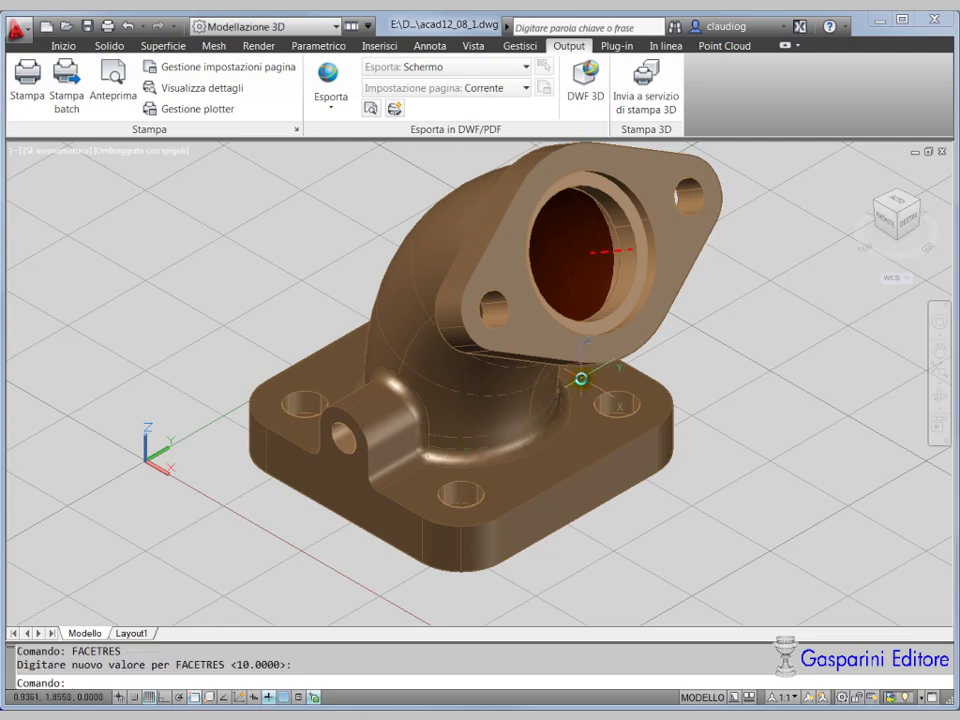